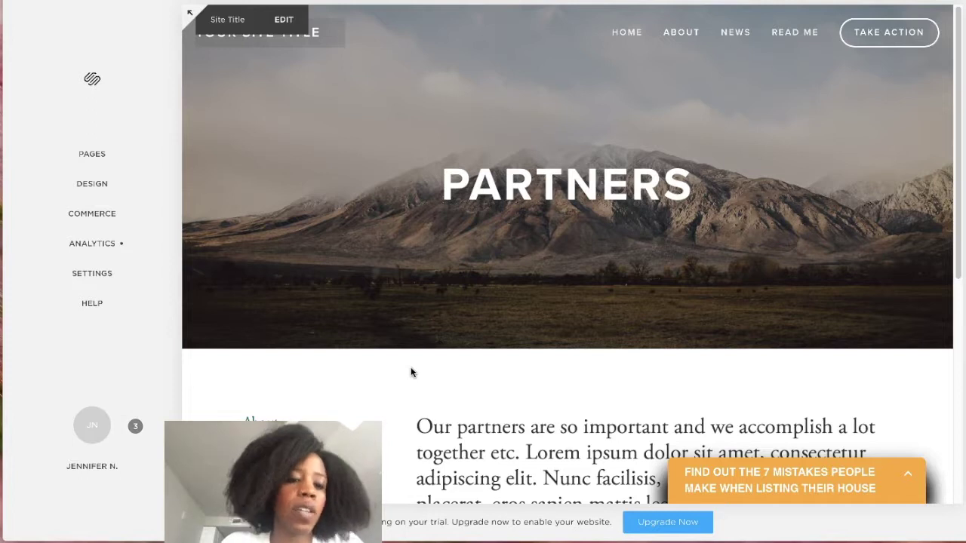
Expand the orange 'Find out the 7 mistakes' bar into its Drip signup popup.
click(410, 369)
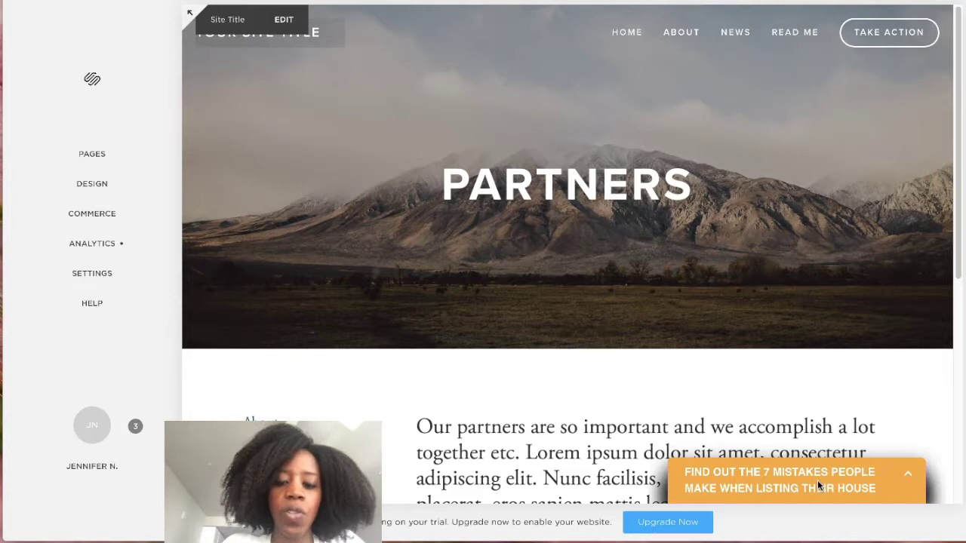
click(910, 475)
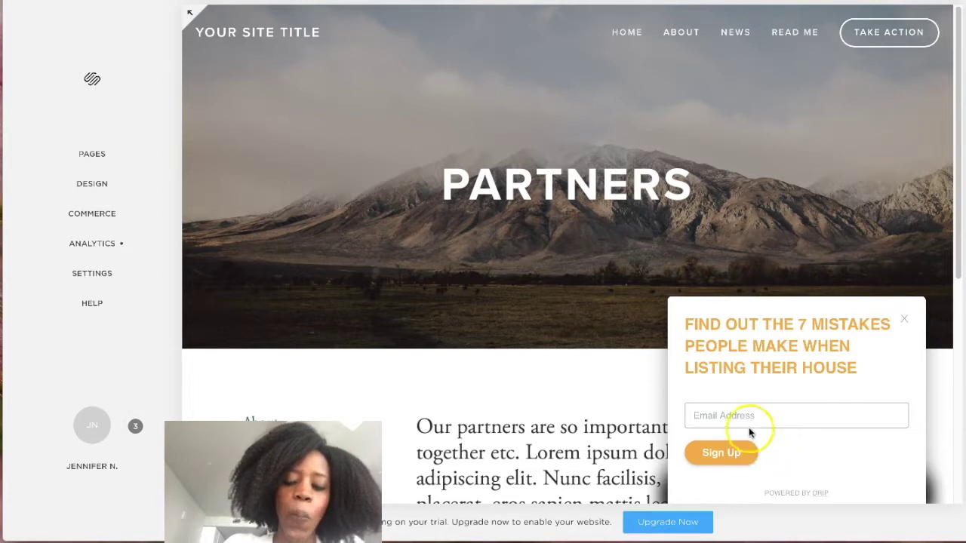
Close the Drip signup popup and open the Partners text block for editing.
click(719, 414)
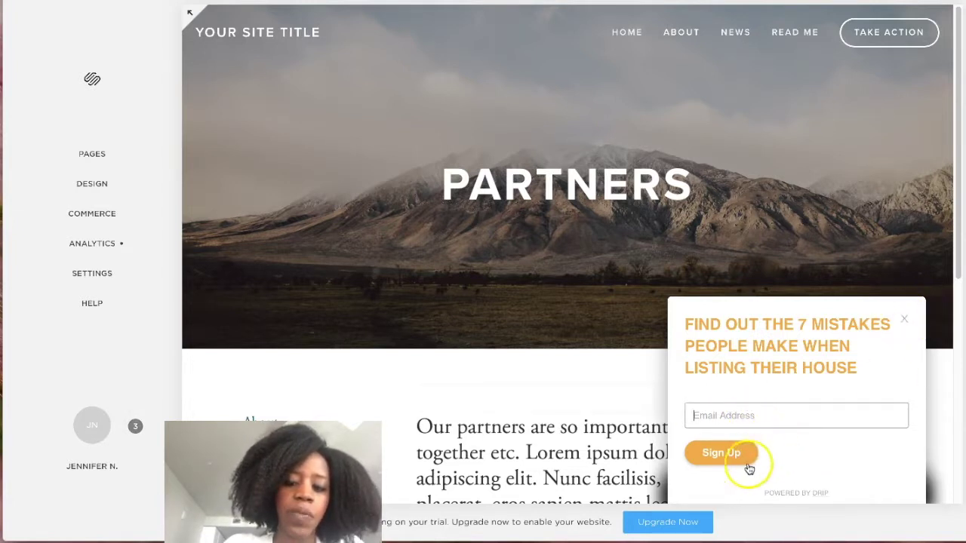
click(906, 324)
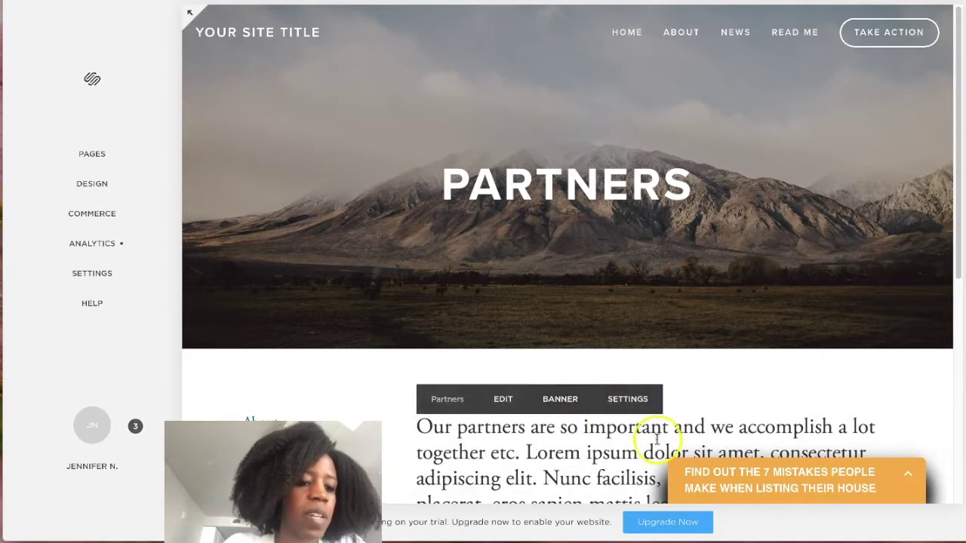
scroll(387, 383, down, 1)
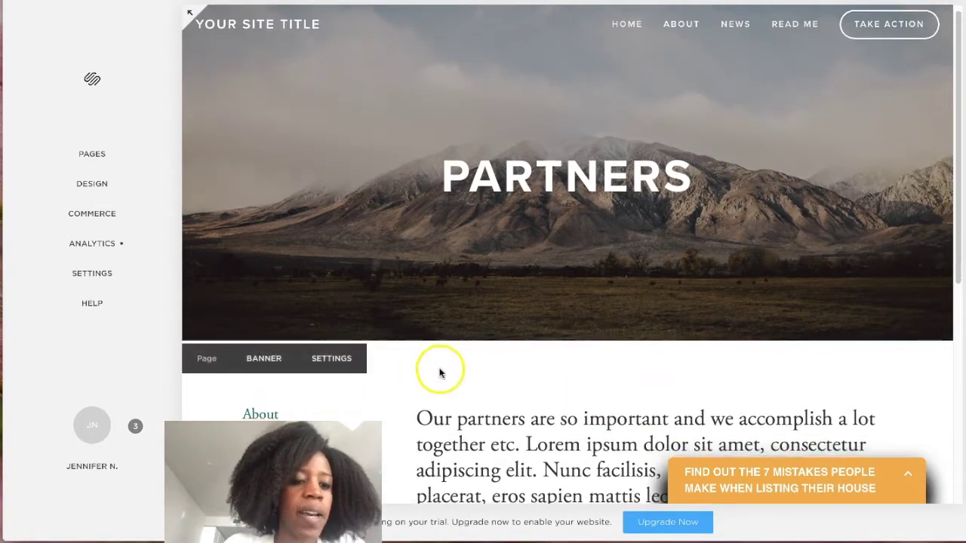
scroll(440, 372, down, 5)
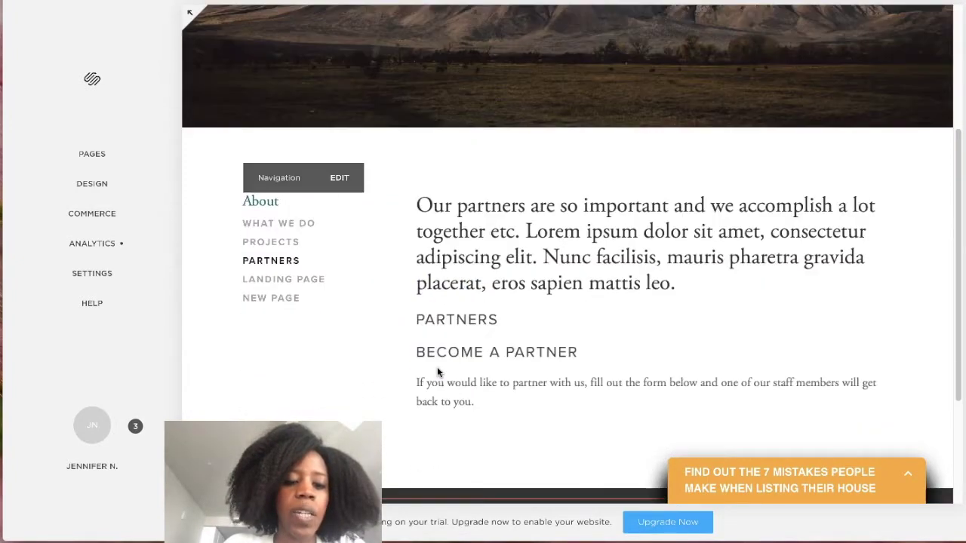
scroll(438, 372, down, 1)
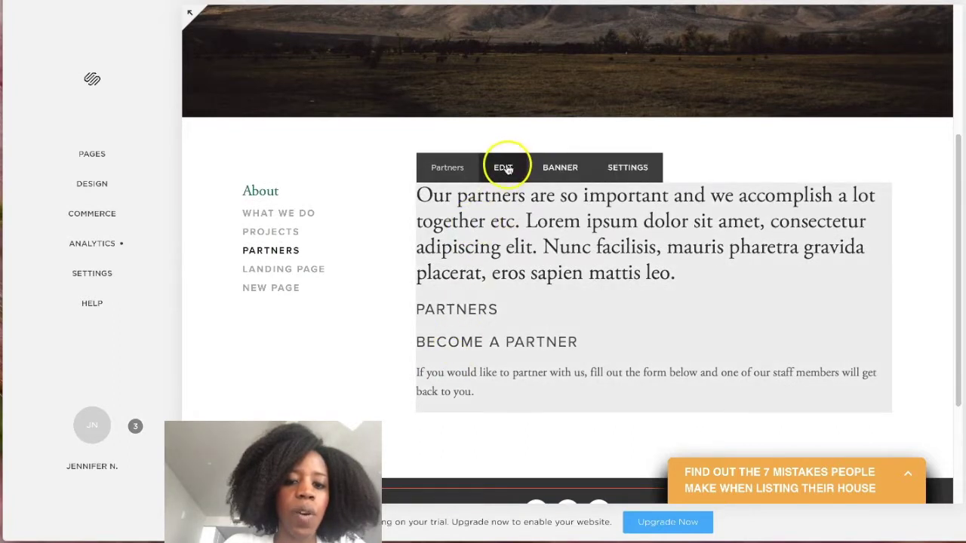
click(503, 168)
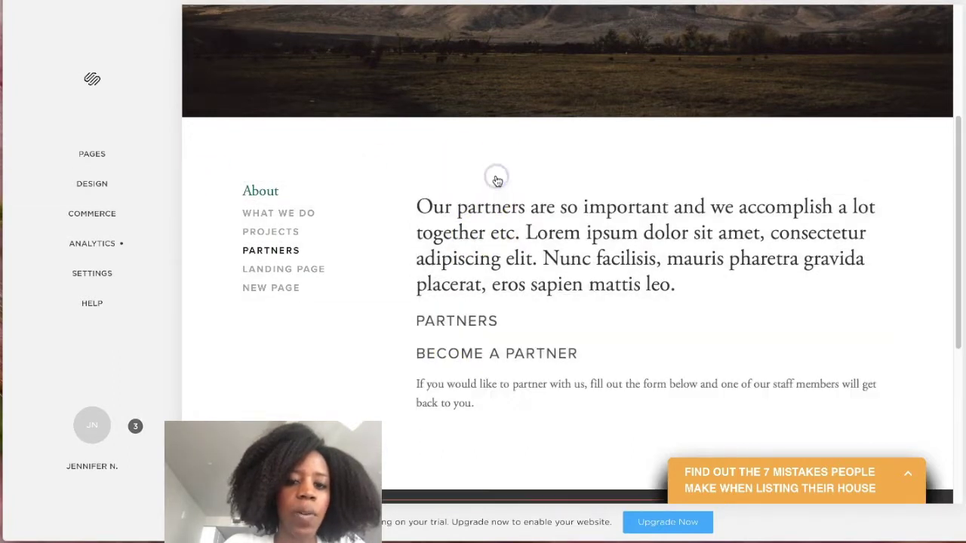
scroll(488, 286, down, 3)
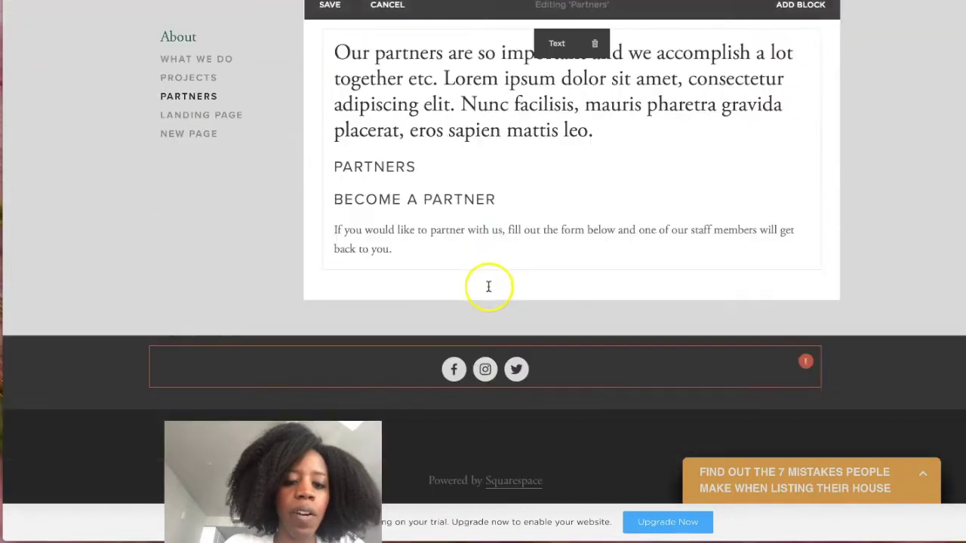
scroll(431, 129, up, 2)
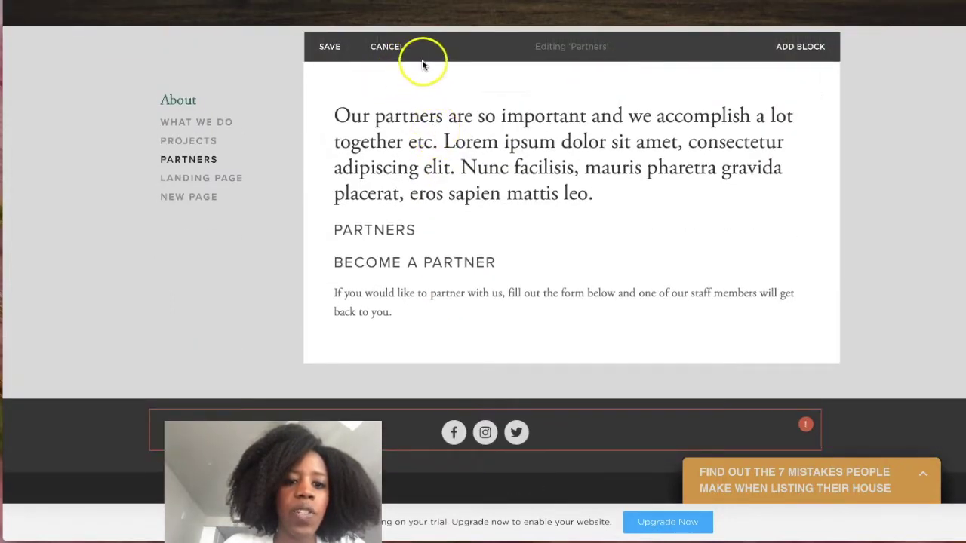
Insert a Form block below the Become a Partner paragraph.
mouse_move(332, 343)
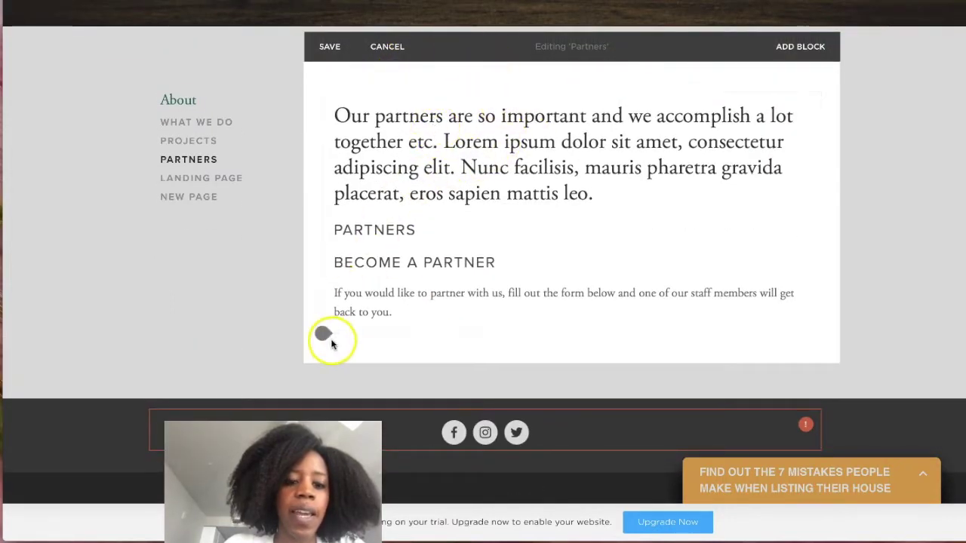
click(323, 335)
scroll(430, 370, down, 5)
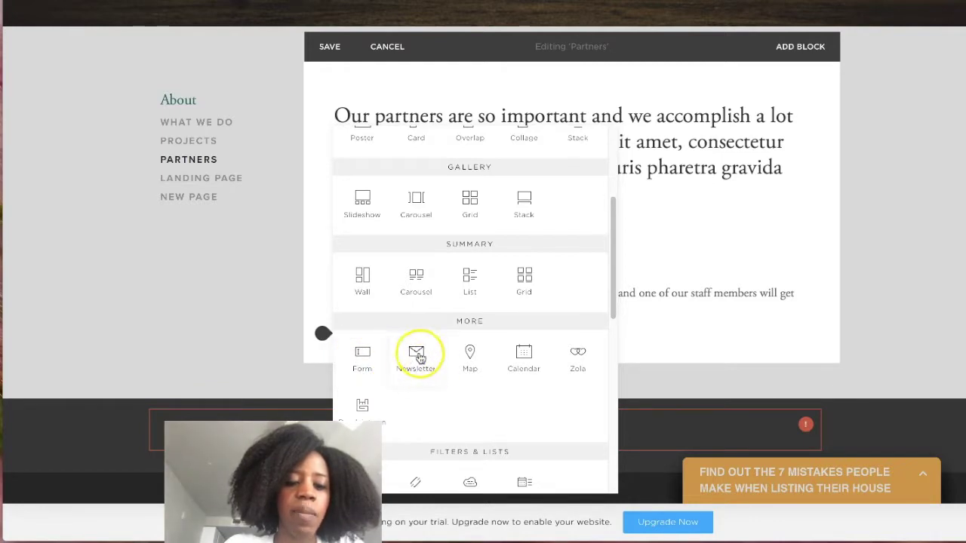
click(363, 358)
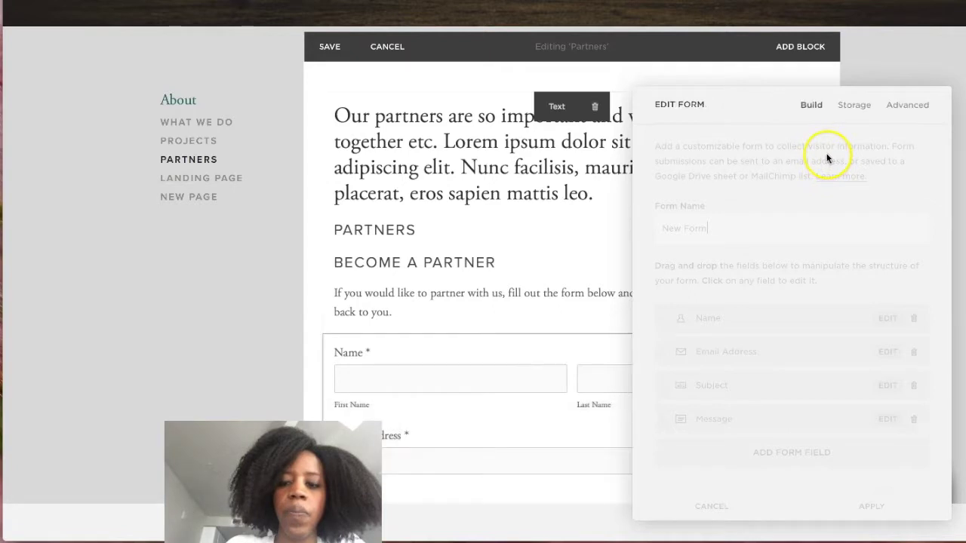
Rename the form from 'New Form' to 'Consultant Workbook', fixing the miscapitalised letters.
click(716, 227)
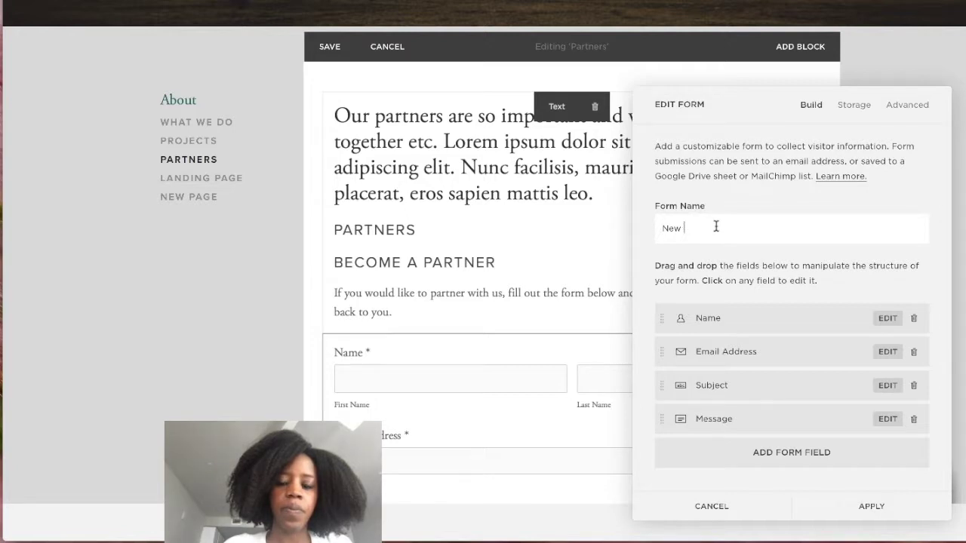
key(BackSpace)
key(BackSpace)
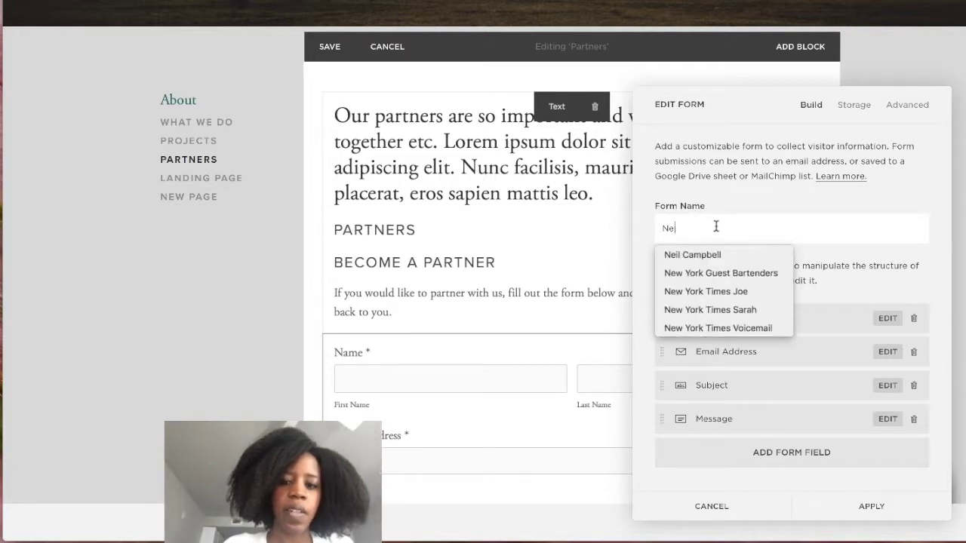
key(BackSpace)
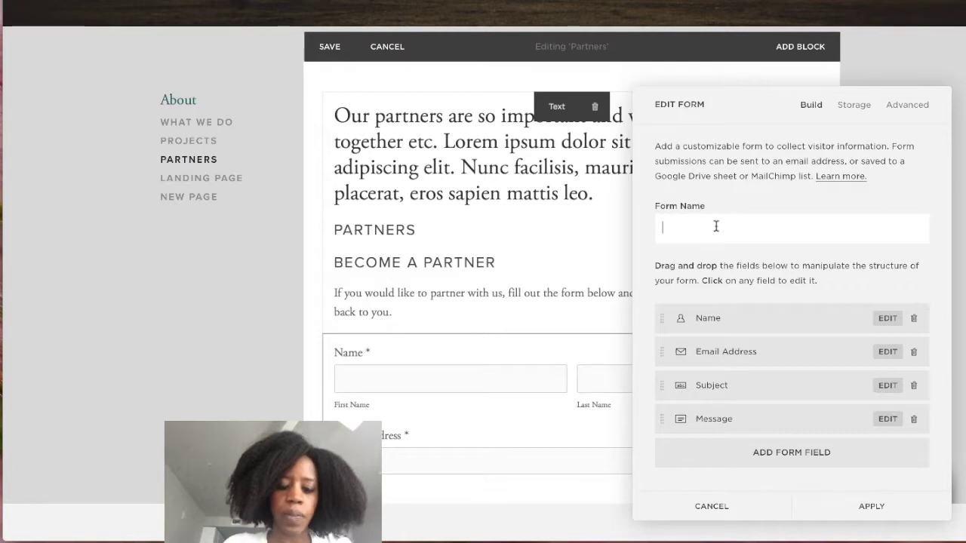
text(COnsul)
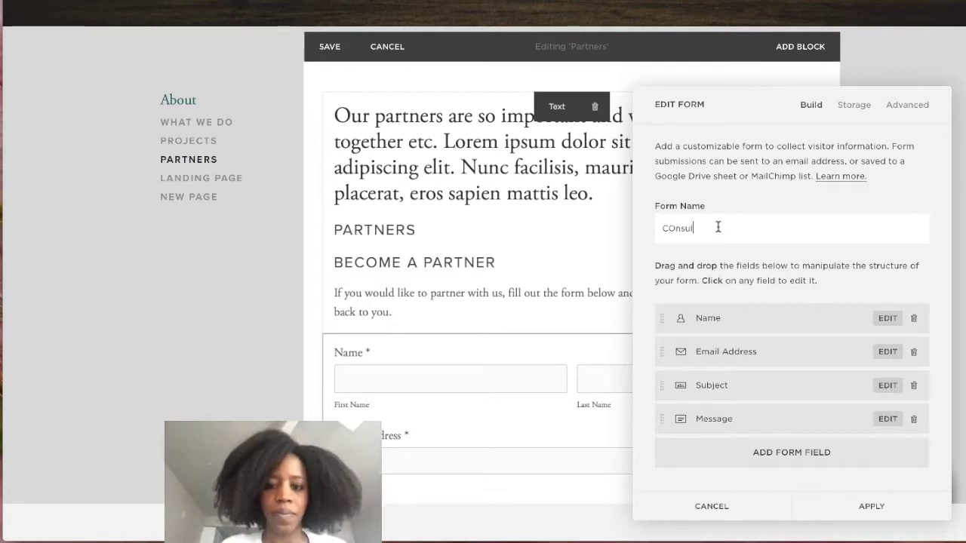
key(BackSpace)
key(BackSpace)
click(670, 230)
key(BackSpace)
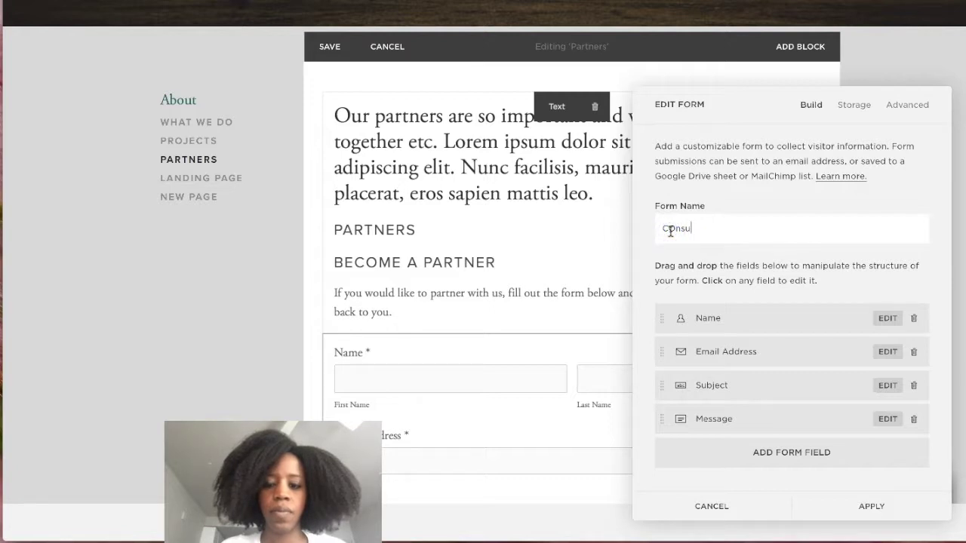
key(BackSpace)
key(BackSpace)
key(BackSpace)
key(BackSpace)
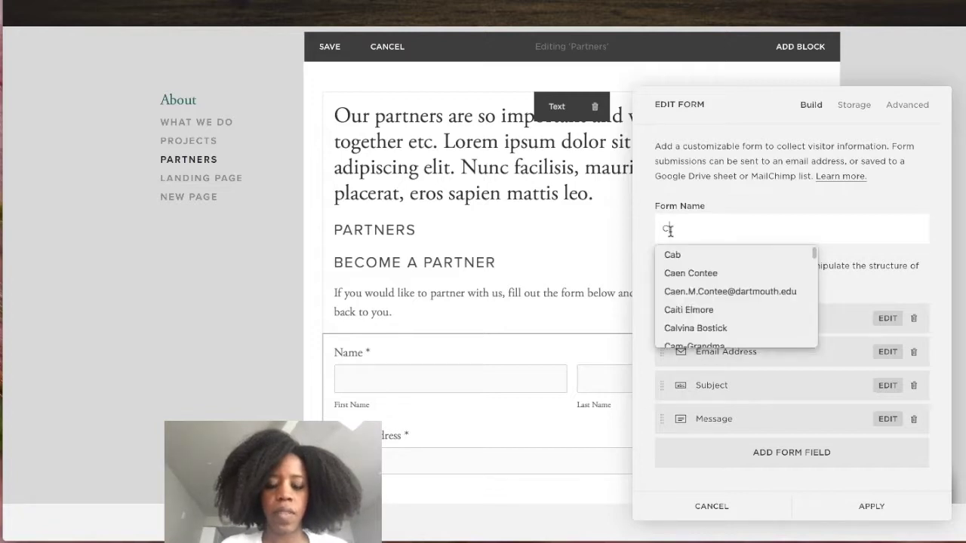
text(onsultant)
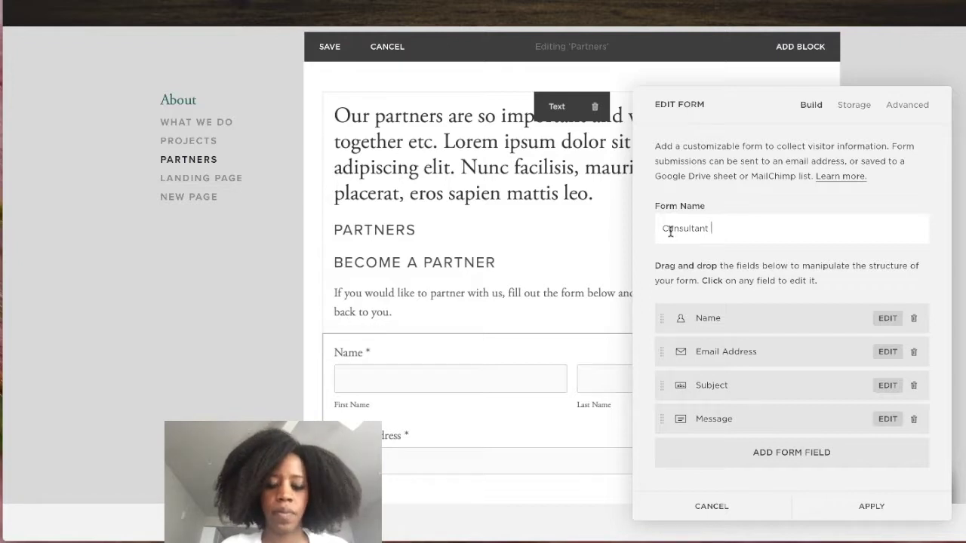
text(Wo)
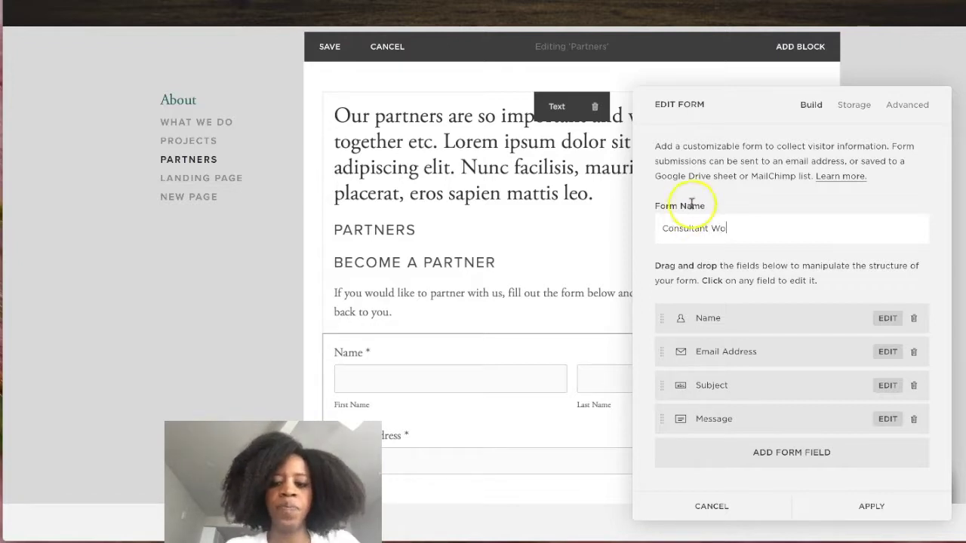
text(rkbook)
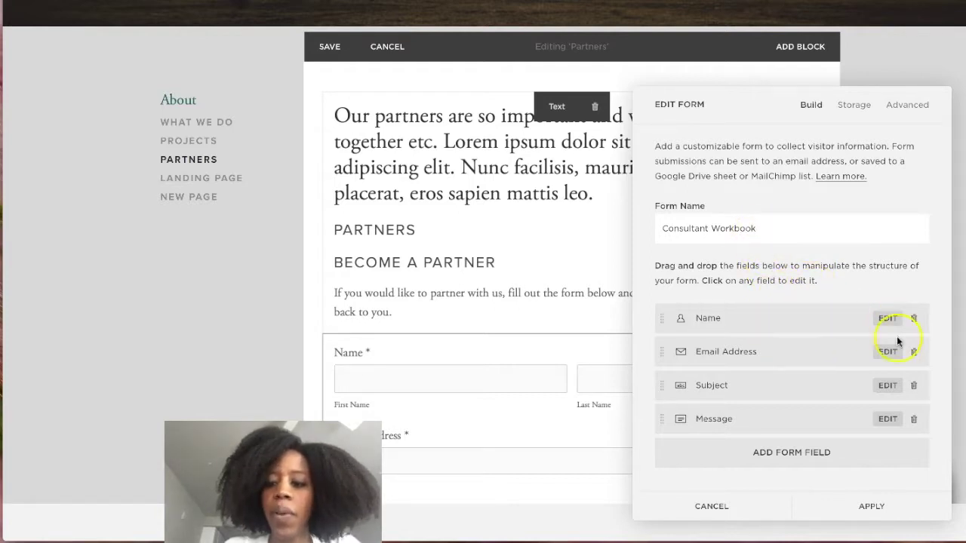
Remove the Message, Subject and Name fields from the form.
click(915, 421)
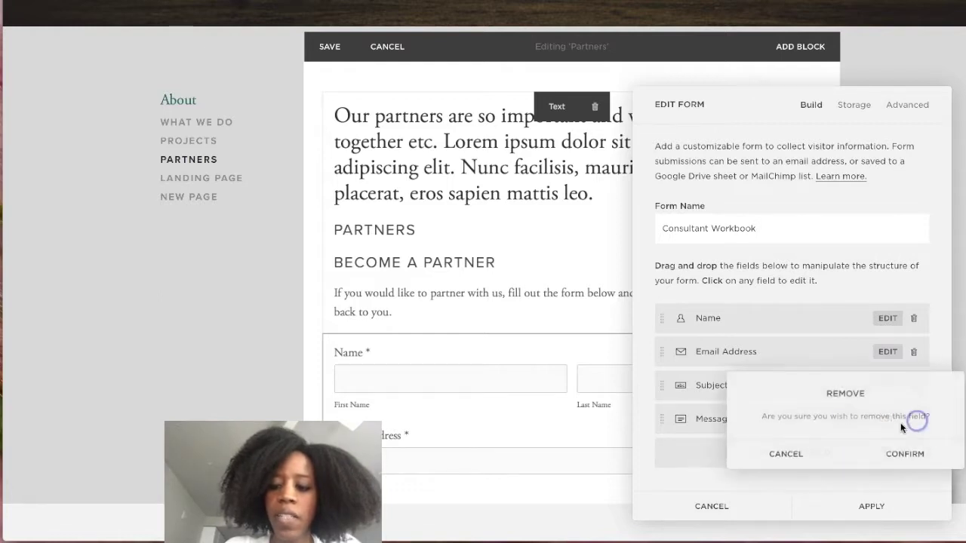
click(905, 451)
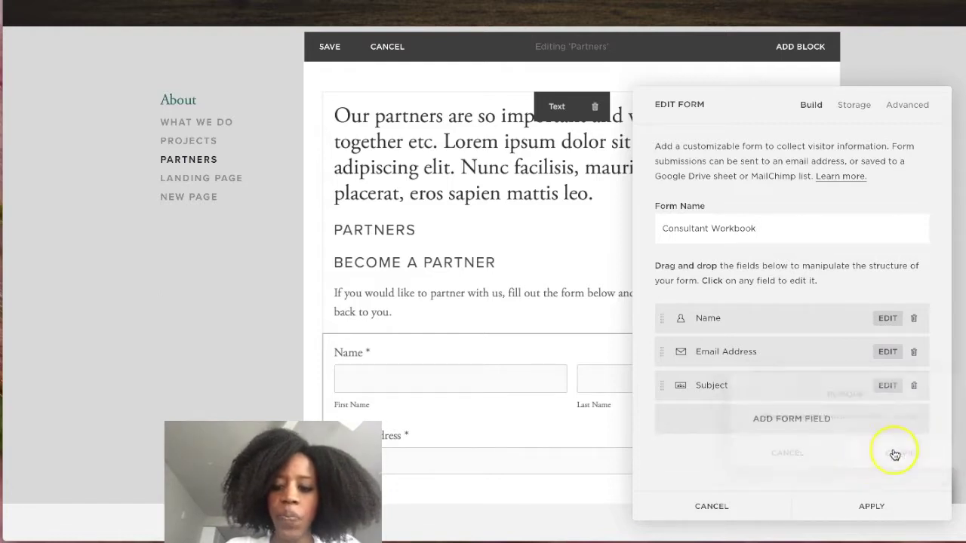
click(913, 386)
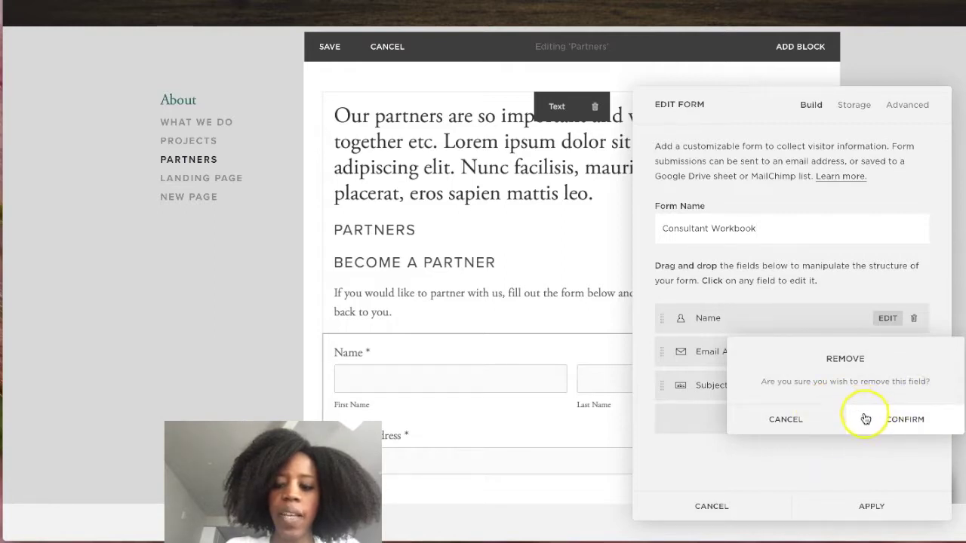
click(917, 418)
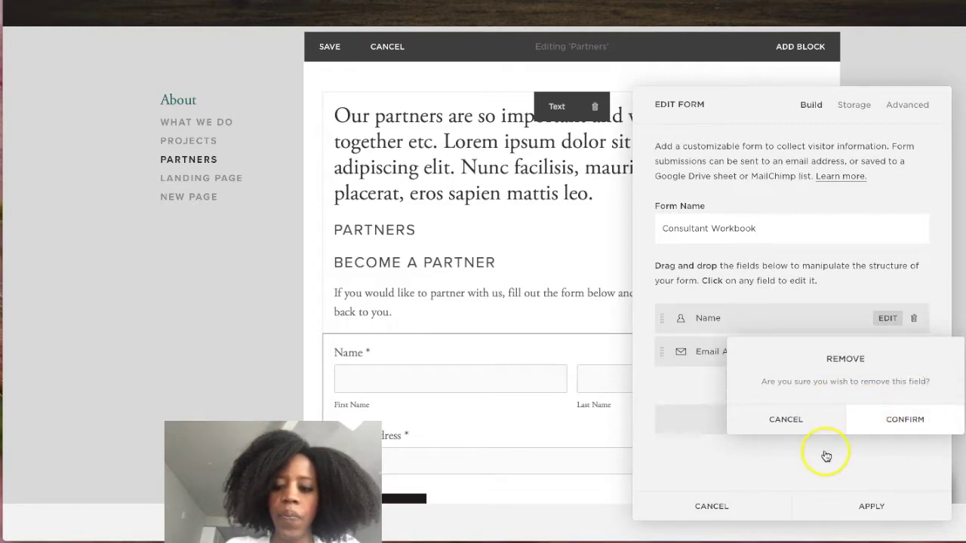
click(914, 320)
click(890, 354)
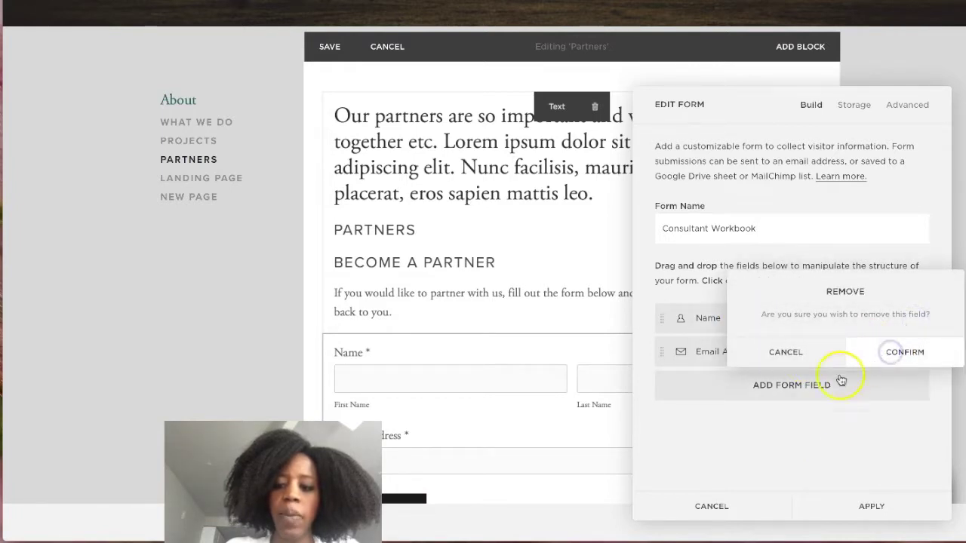
Add a First Name text field to the form.
click(785, 353)
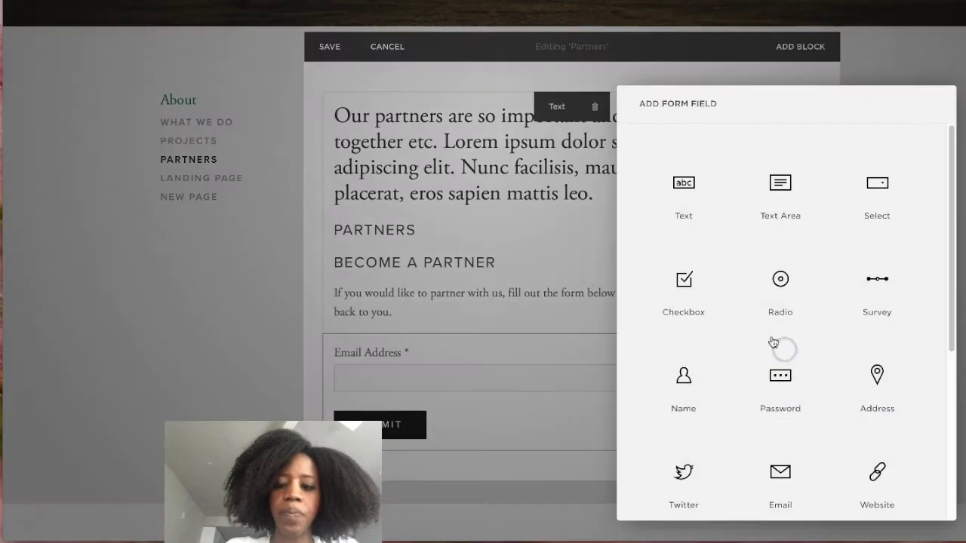
click(684, 216)
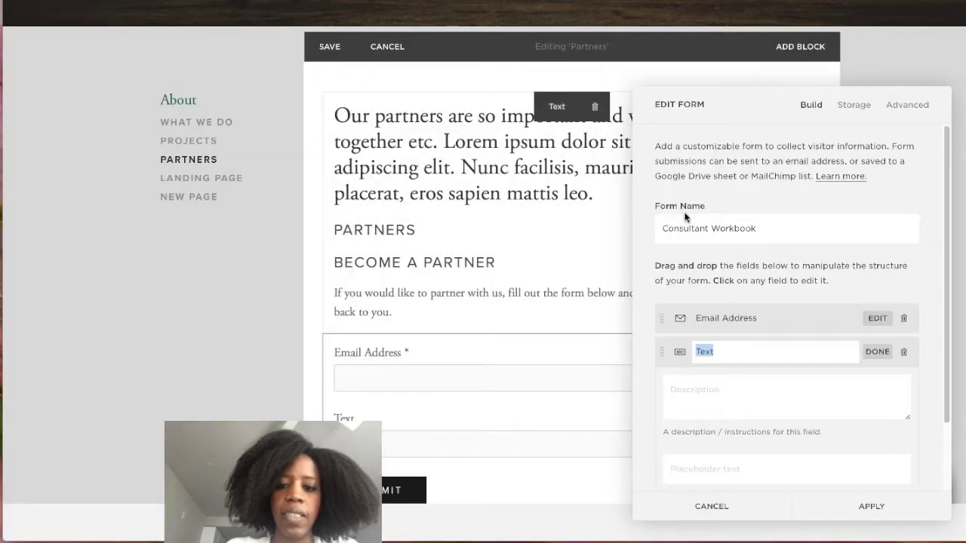
text(First Ne)
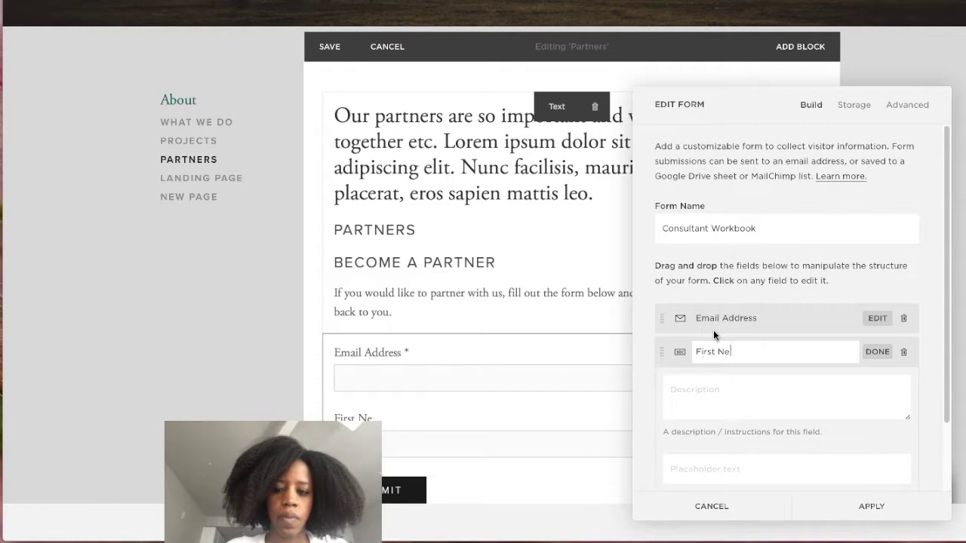
key(BackSpace)
text(ame)
click(879, 353)
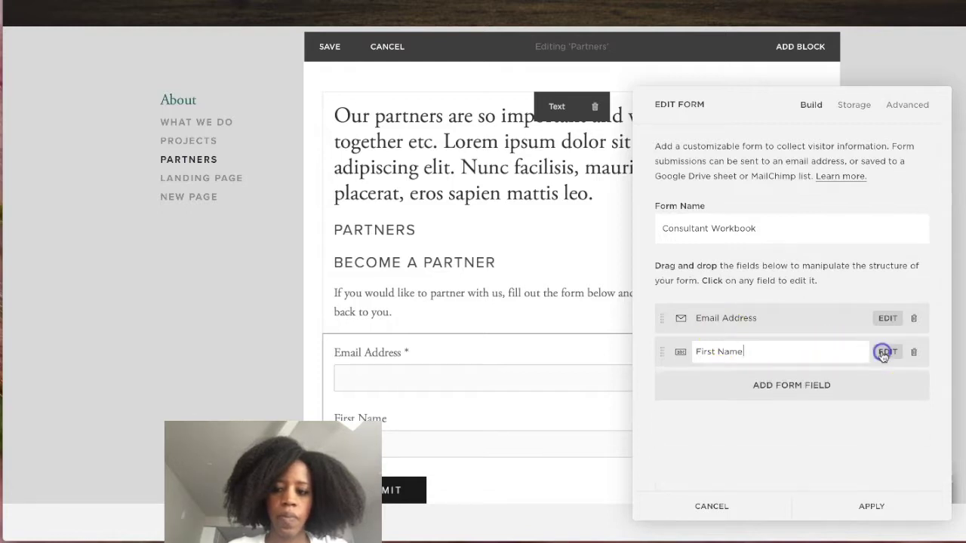
Add a Last Name text field below First Name.
click(810, 388)
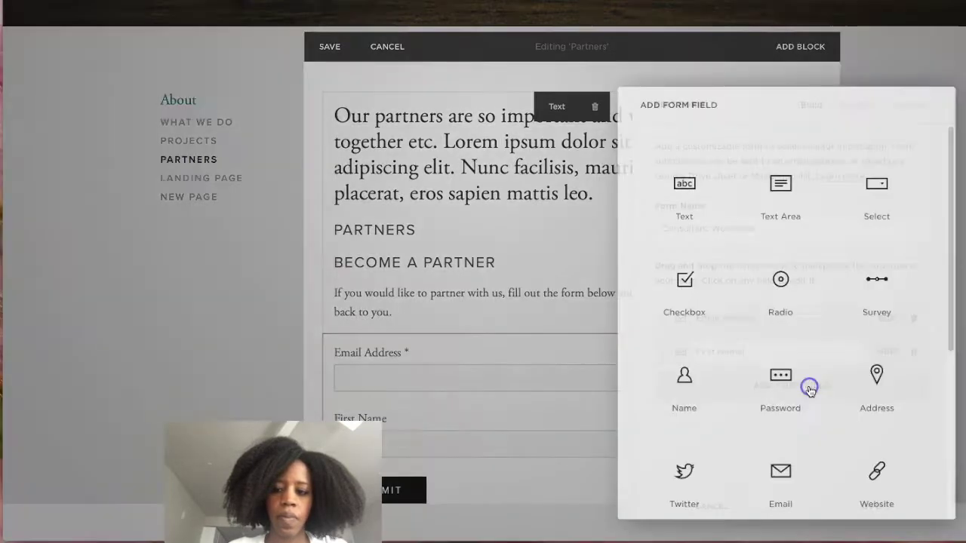
click(690, 197)
text(La)
text(st)
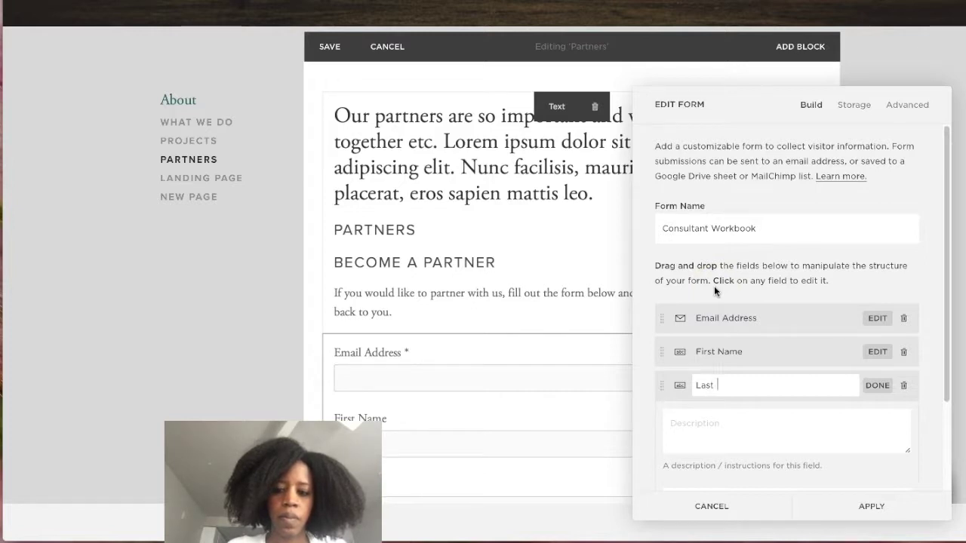
text( Name)
click(878, 386)
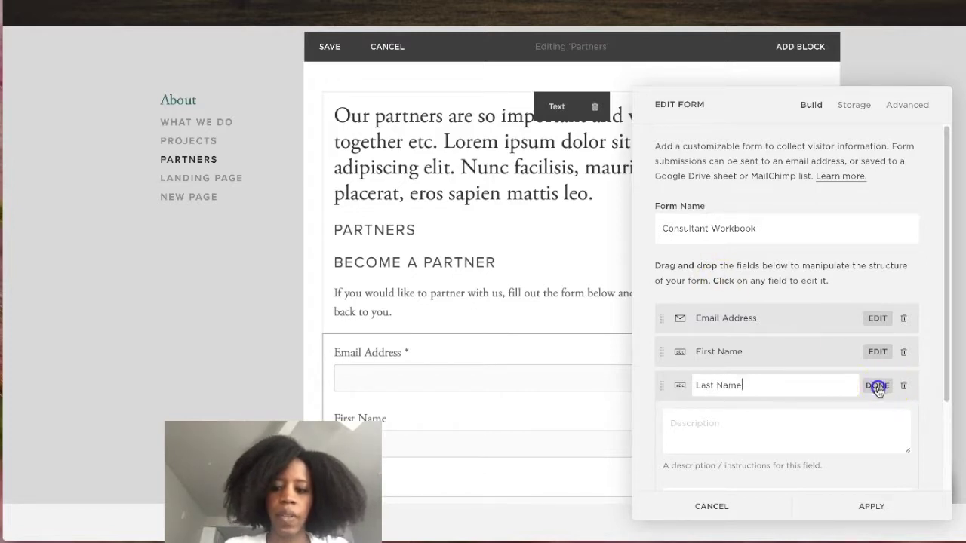
click(813, 417)
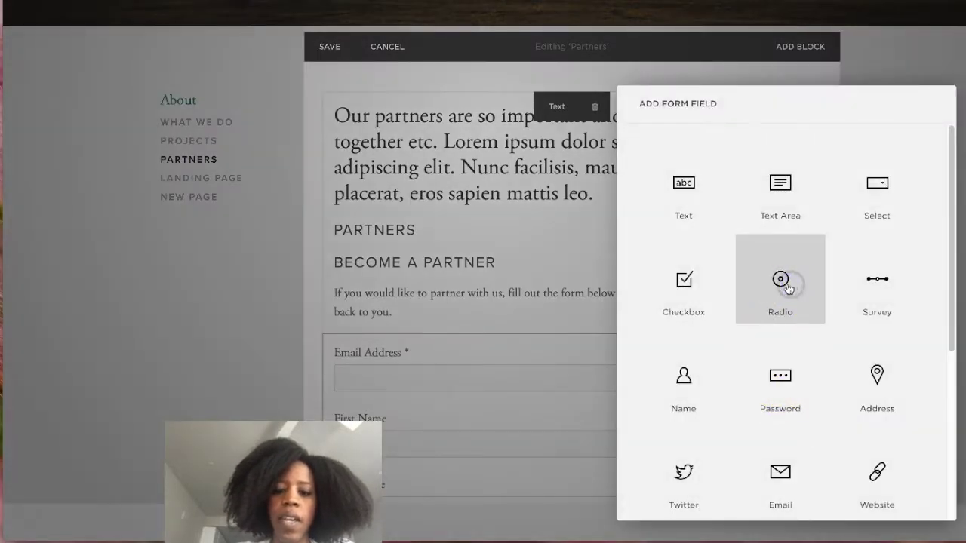
Add a radio field labelled Business Type and clear its first placeholder option.
click(737, 285)
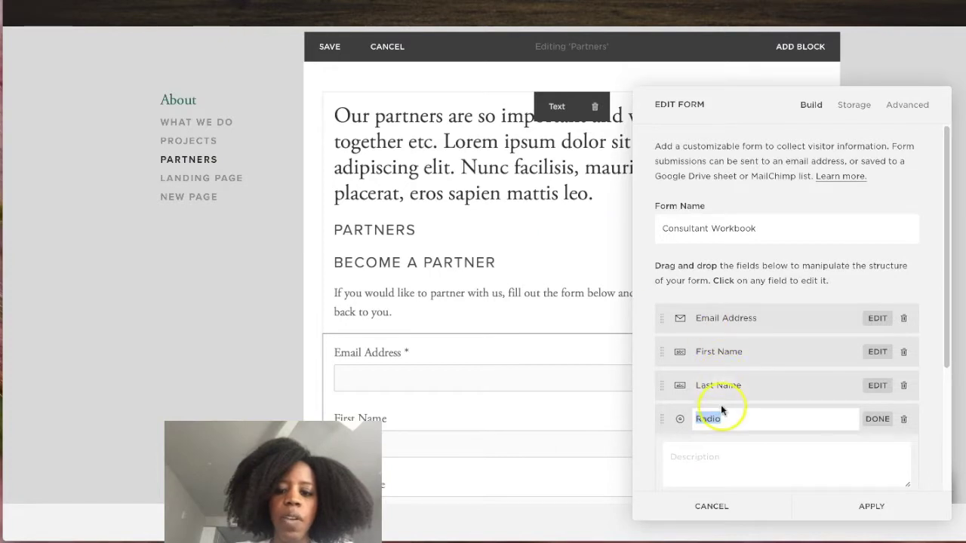
text(Busine)
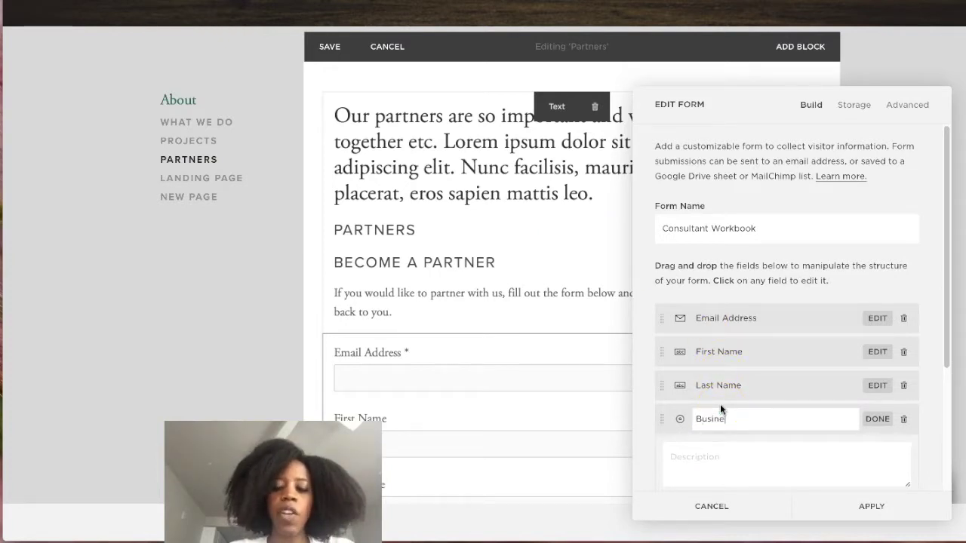
text(ss )
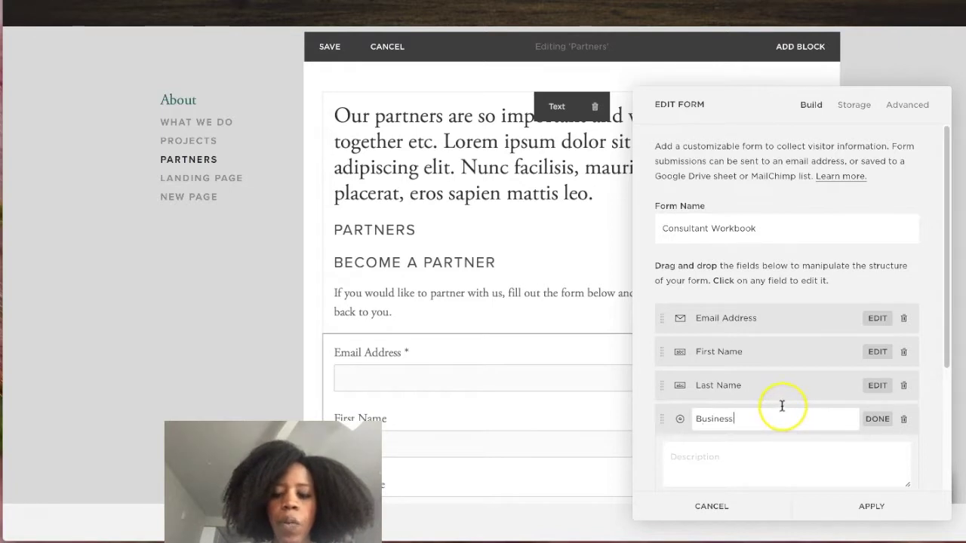
text(Typ)
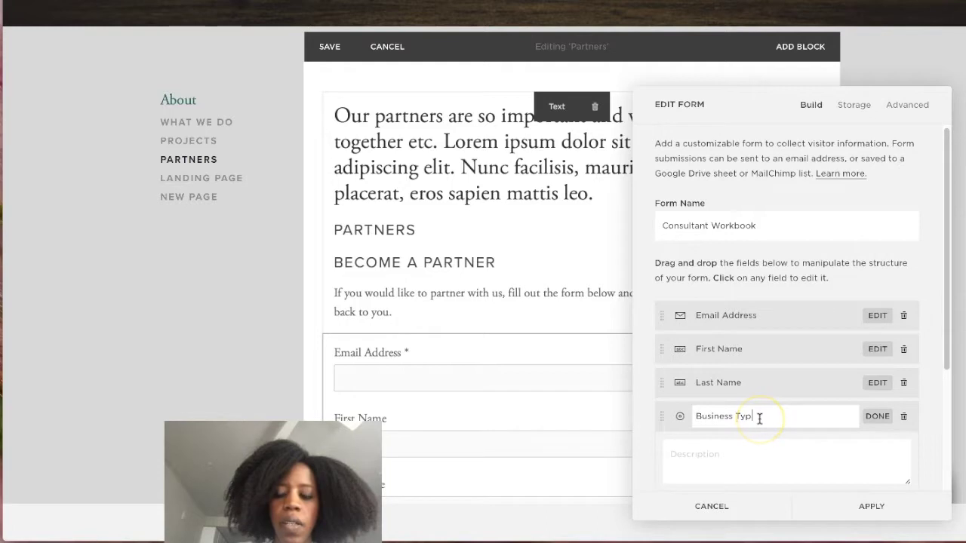
text(e)
scroll(759, 415, down, 3)
click(720, 352)
drag(680, 355, 673, 355)
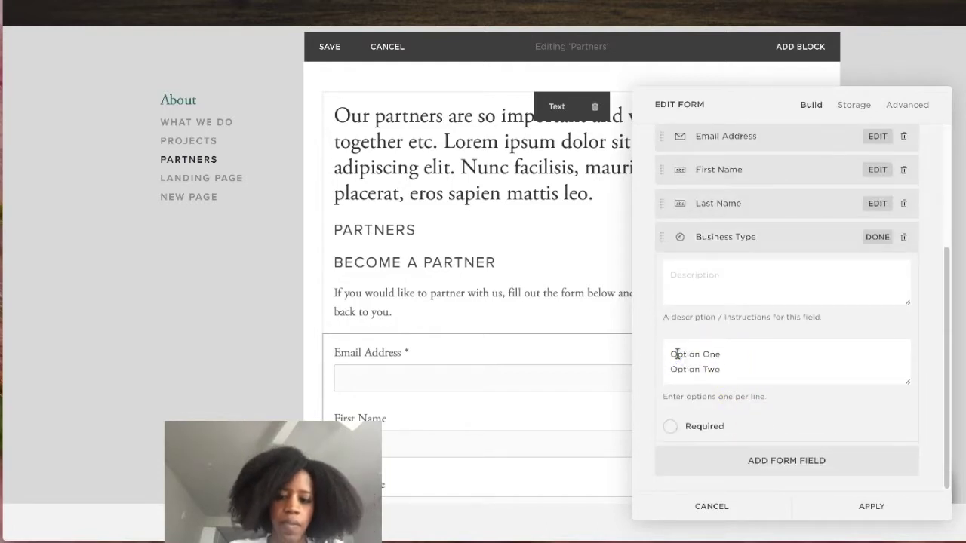
key(BackSpace)
key(BackSpace)
key(BackSpace)
key(BackSpace)
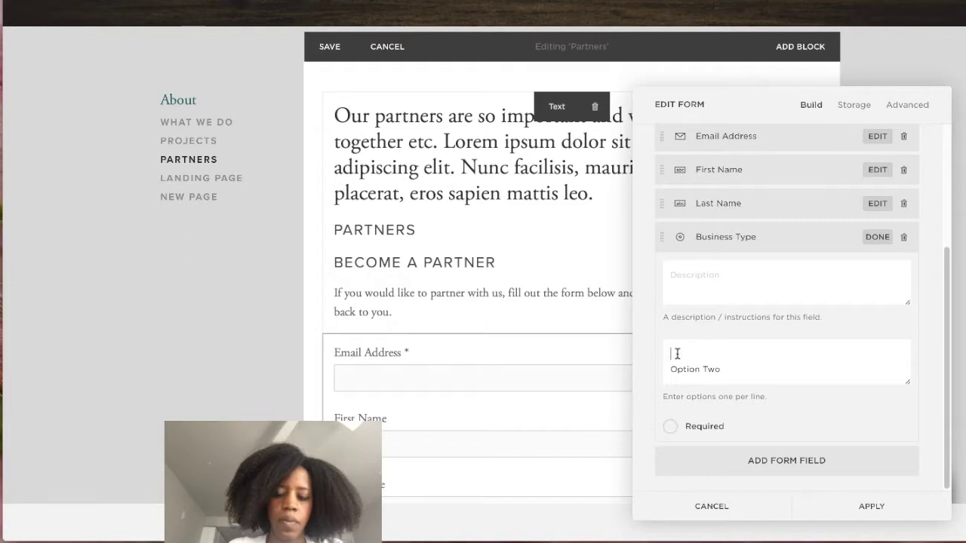
Set the Business Type options to Service and Product and mark the field required.
text(S)
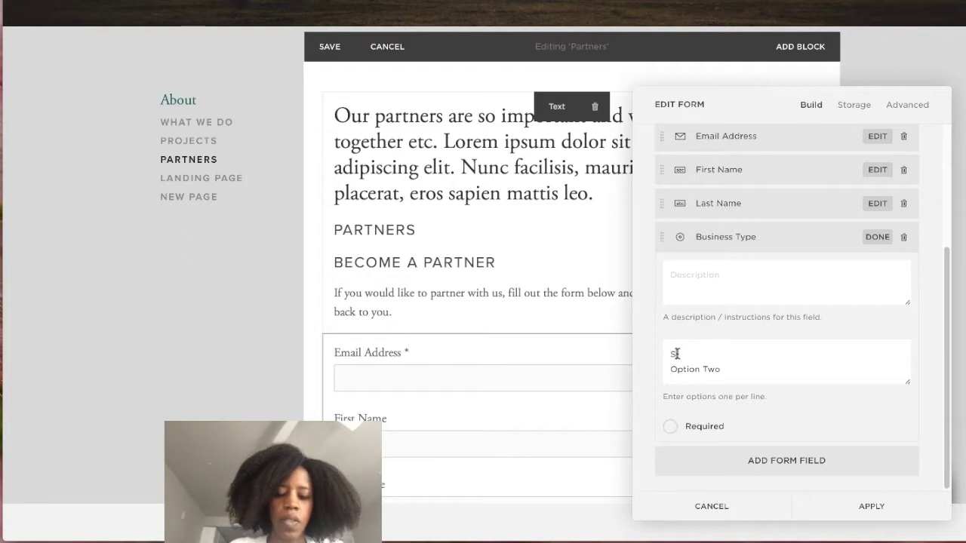
text(ervice)
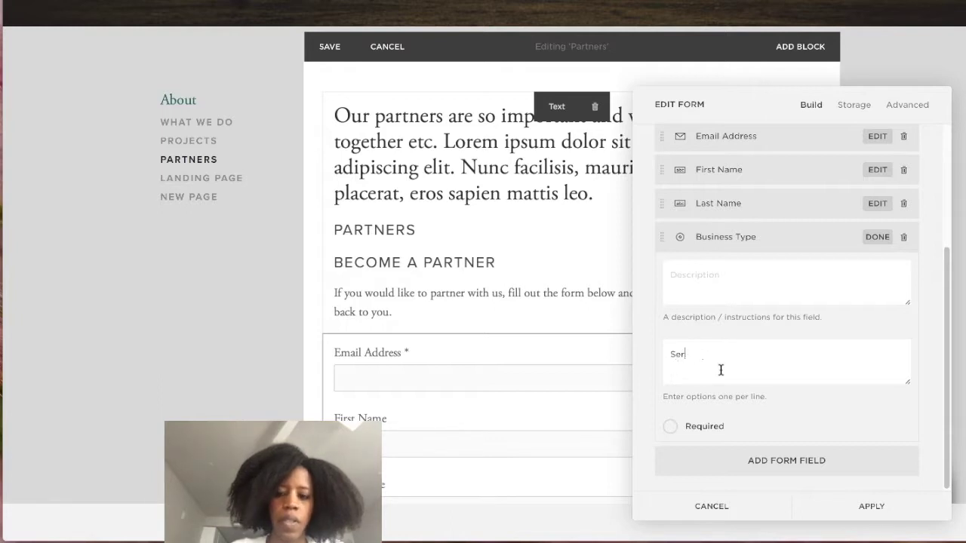
text(vi)
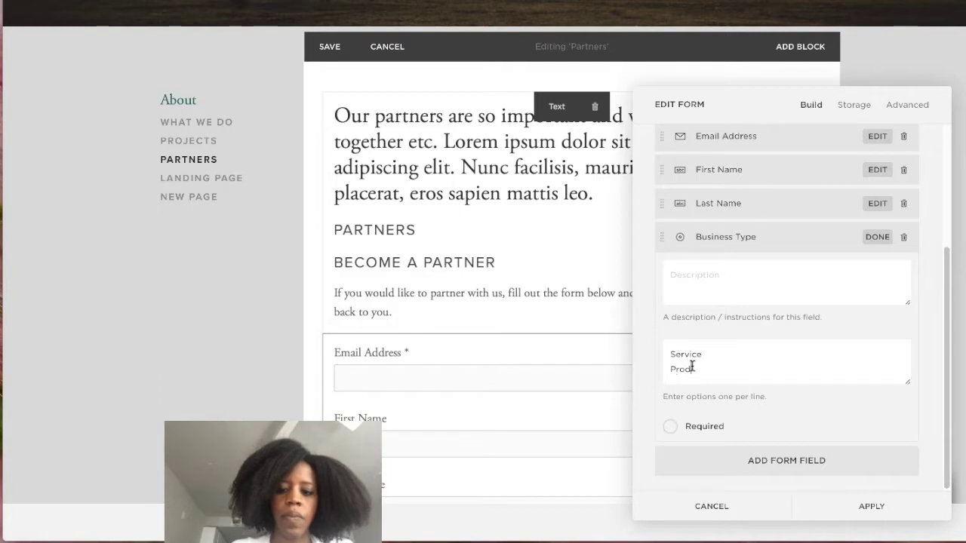
text(duct)
click(694, 369)
key(BackSpace)
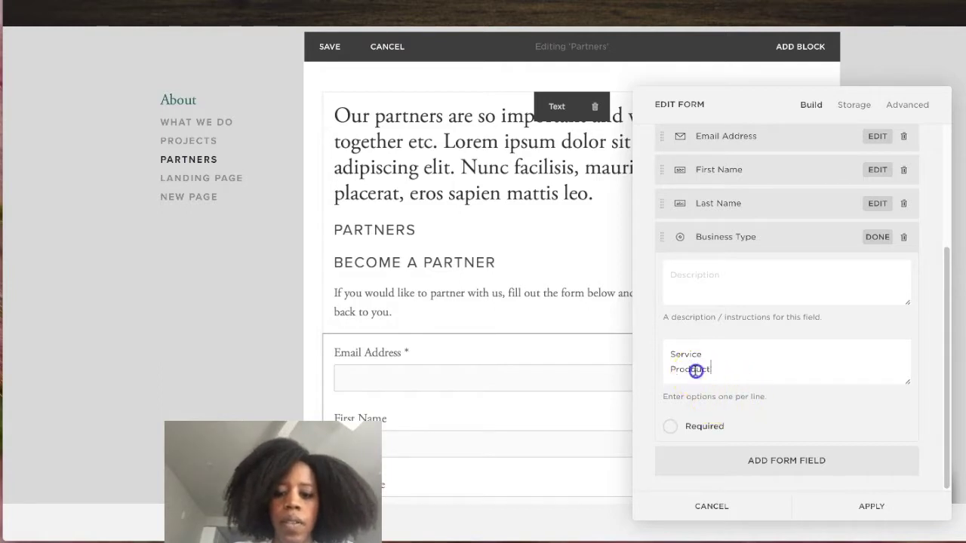
click(673, 427)
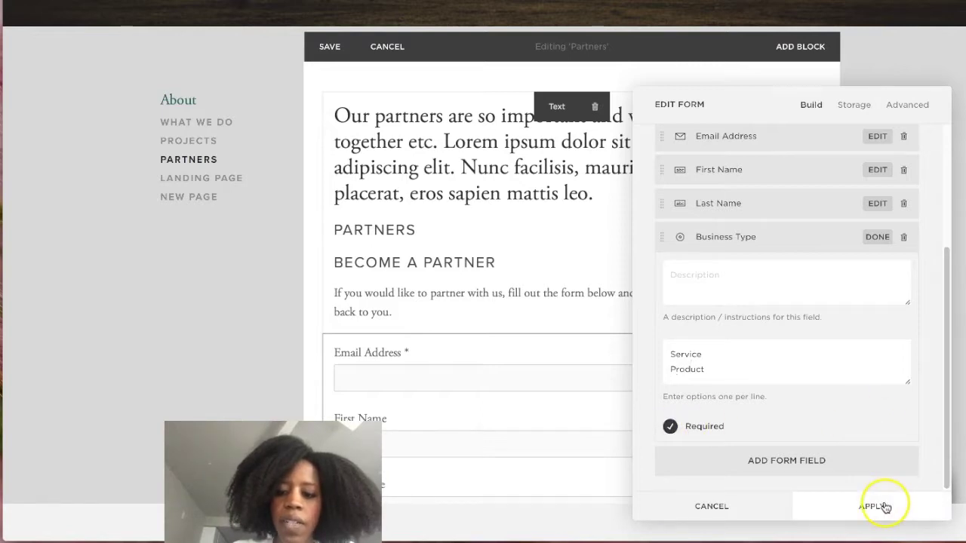
scroll(821, 383, up, 1)
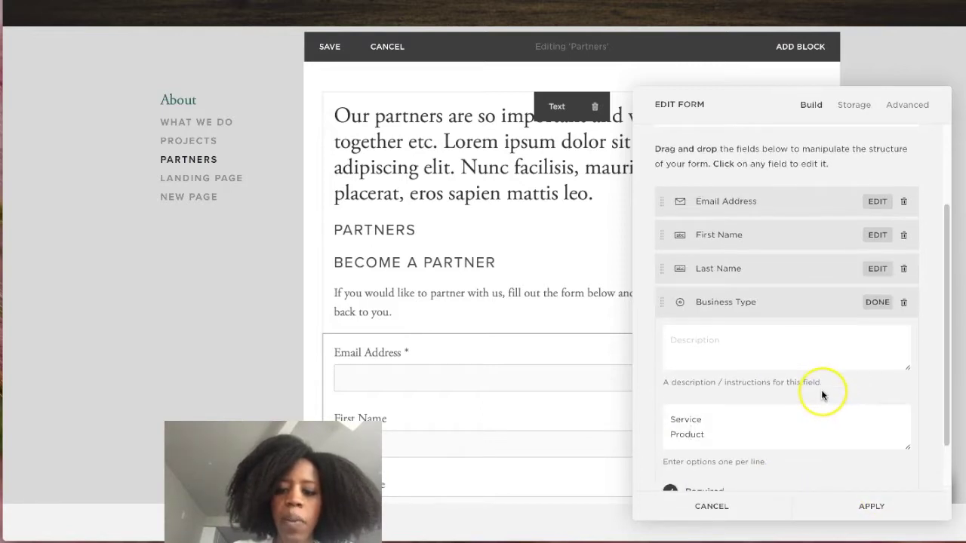
scroll(821, 392, up, 1)
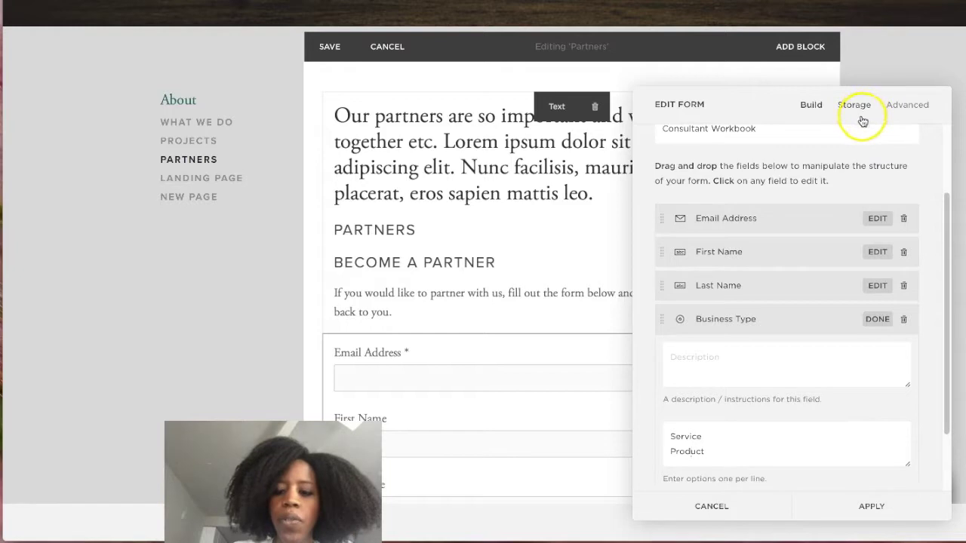
Connect Email storage so submissions go to the owner's e-mail address instead of the prefilled one.
click(879, 318)
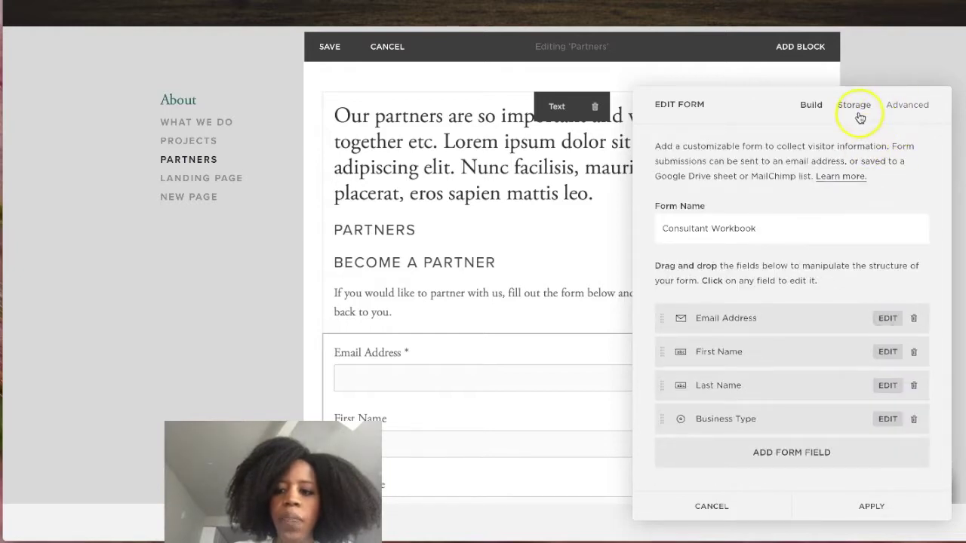
click(858, 113)
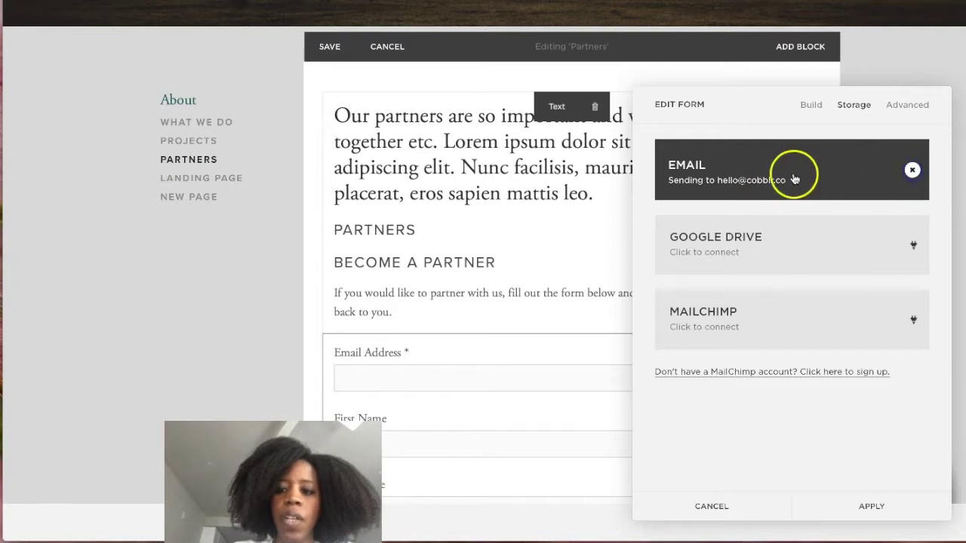
click(794, 179)
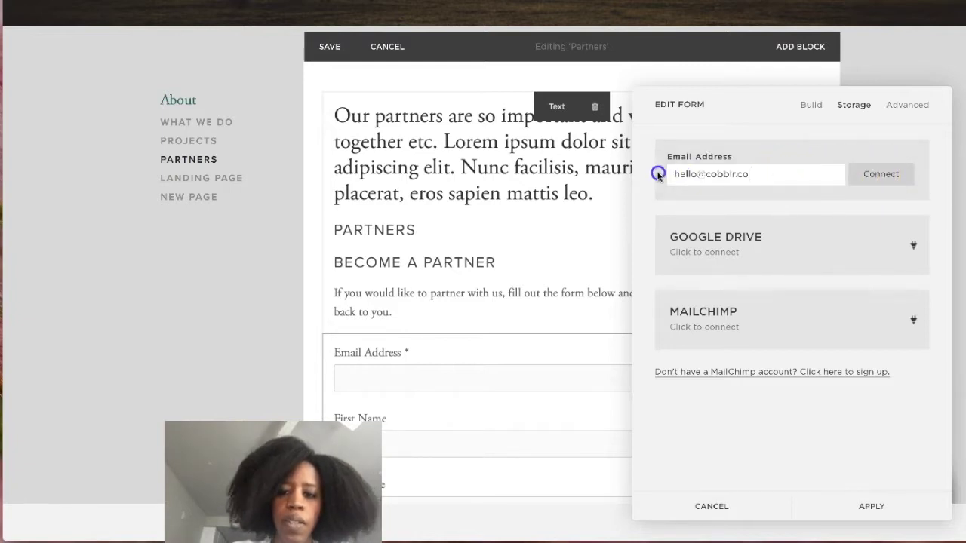
triple_click(696, 174)
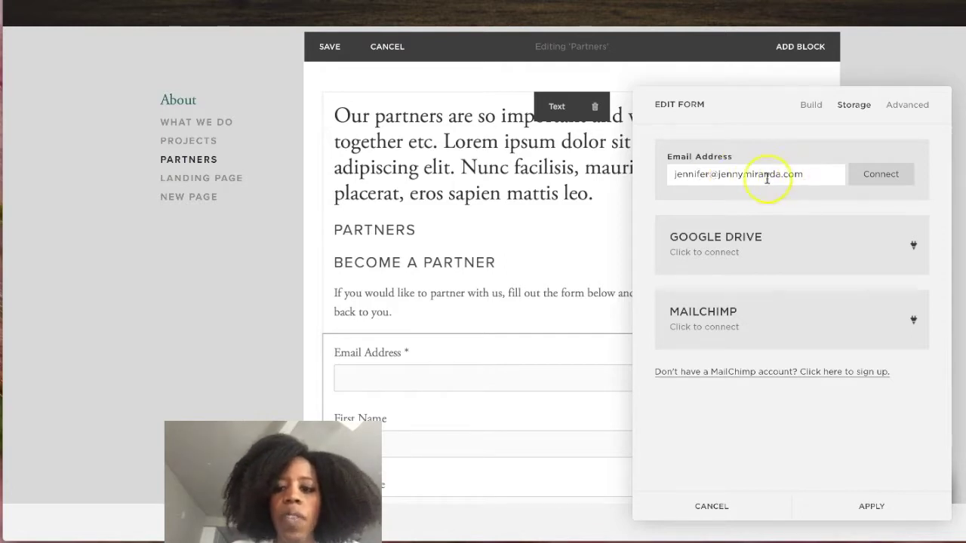
click(876, 175)
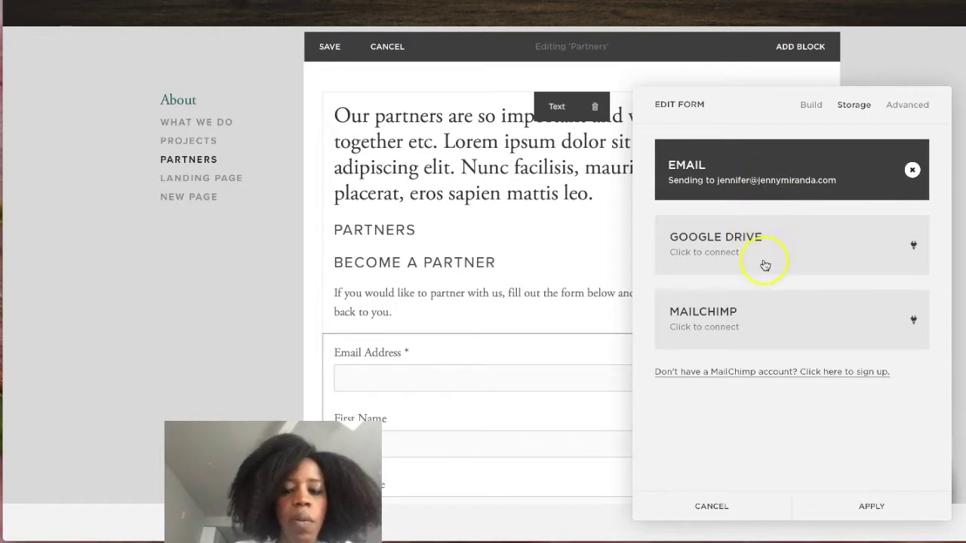
Connect the form to Google Drive, granting the Google account access to Drive and spreadsheets.
click(767, 252)
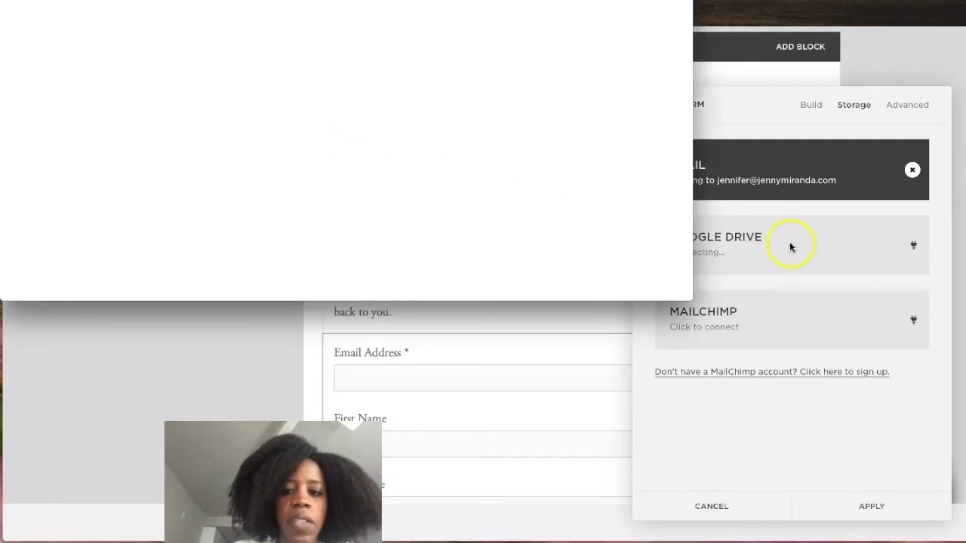
click(320, 156)
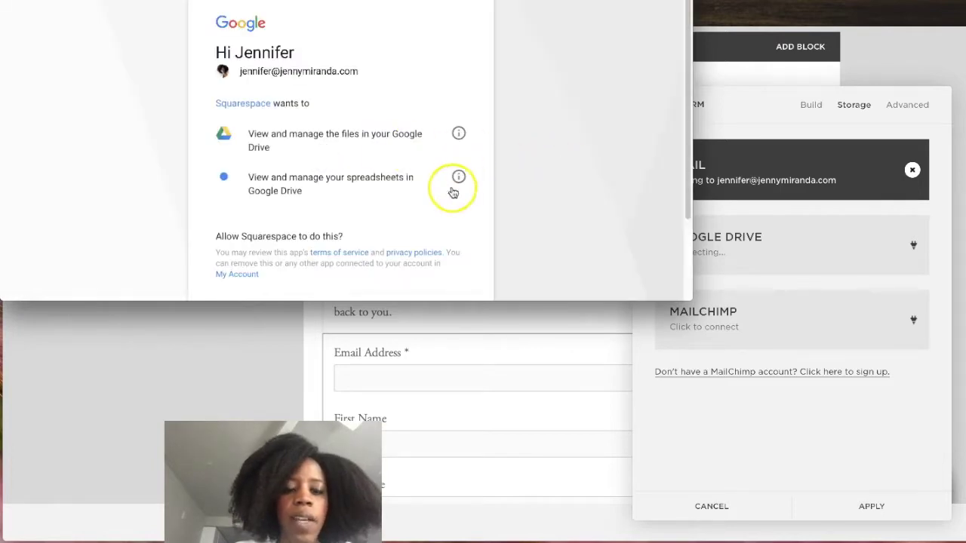
scroll(453, 192, down, 2)
click(440, 216)
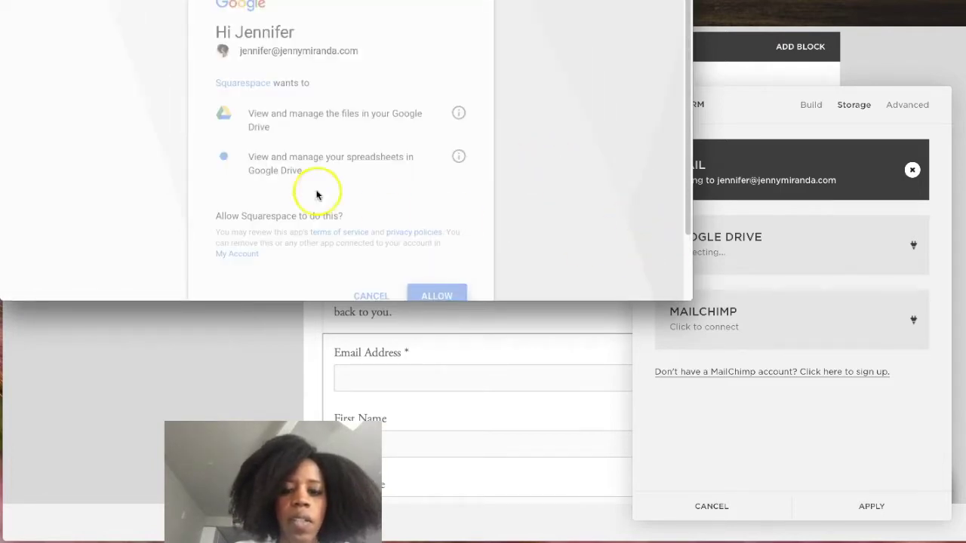
Name the submissions spreadsheet Consultants Workbook and apply the storage settings.
click(798, 242)
click(770, 244)
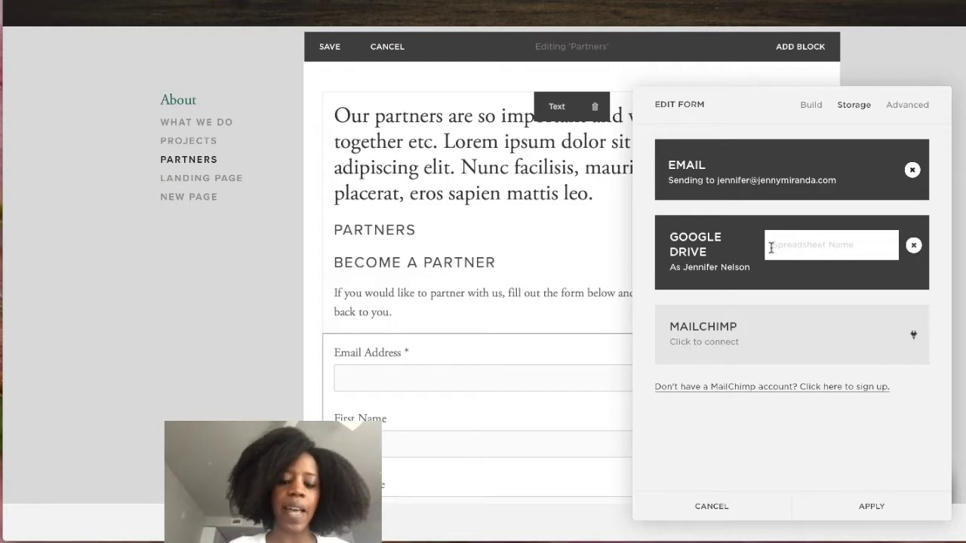
text(c)
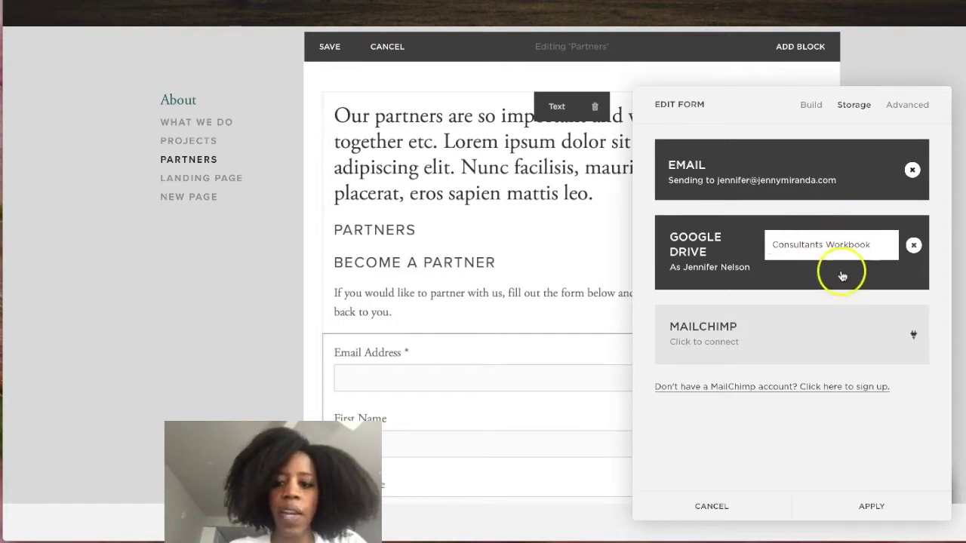
click(871, 506)
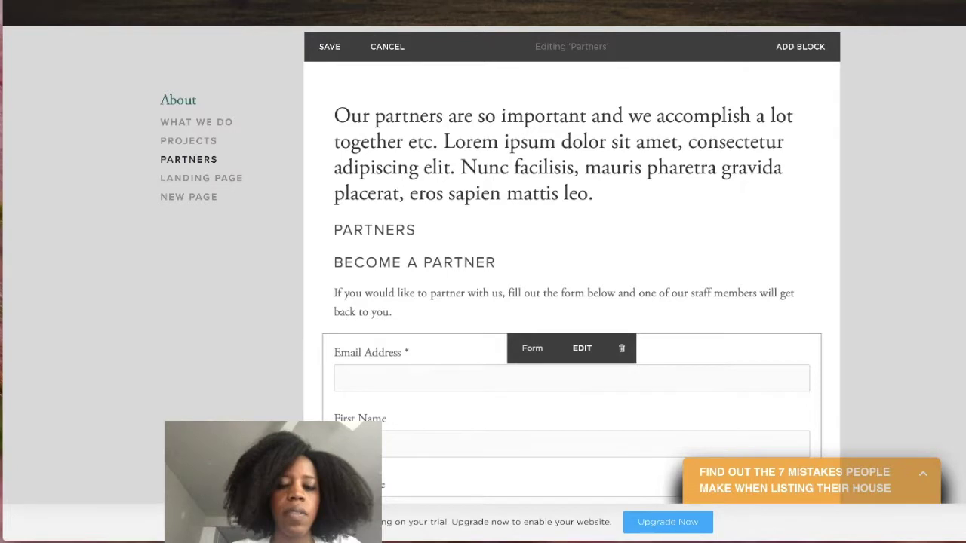
click(469, 2)
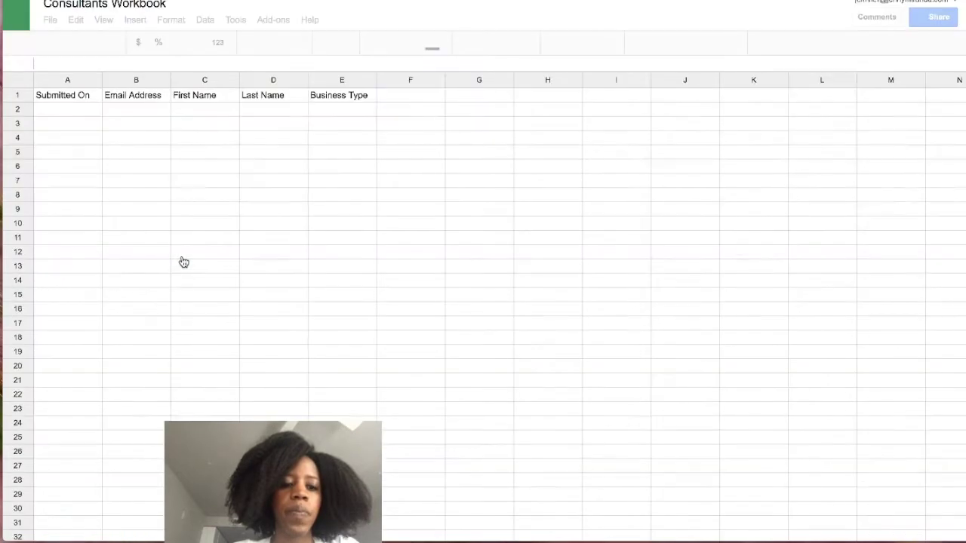
Check the Consultants Workbook's Email Address, First Name, Last Name and Business Type headers, then save the Partners page.
click(183, 250)
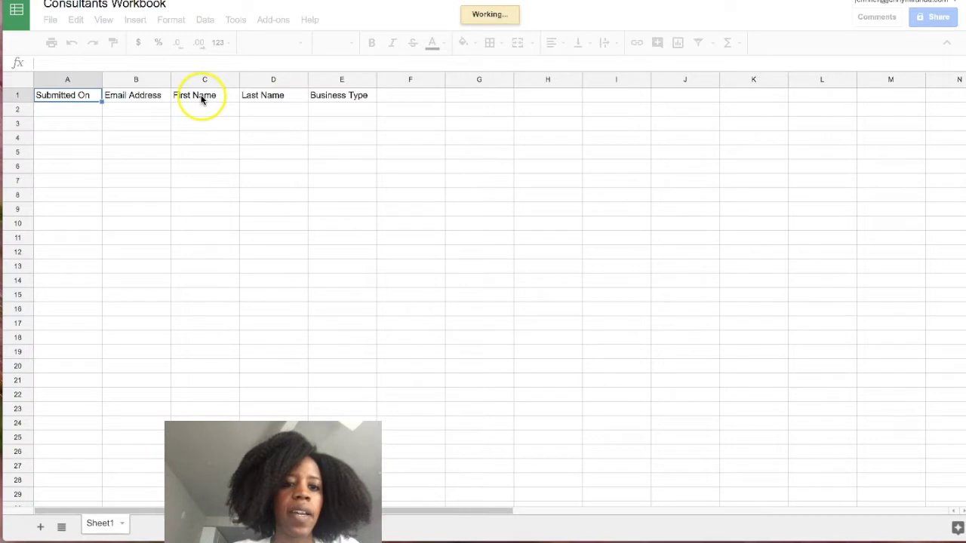
click(202, 98)
click(253, 95)
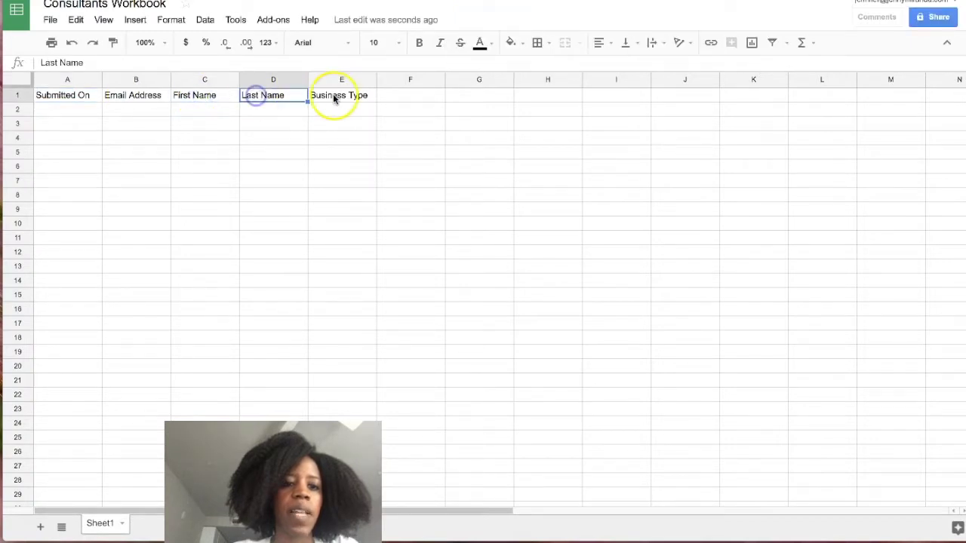
click(332, 95)
click(147, 96)
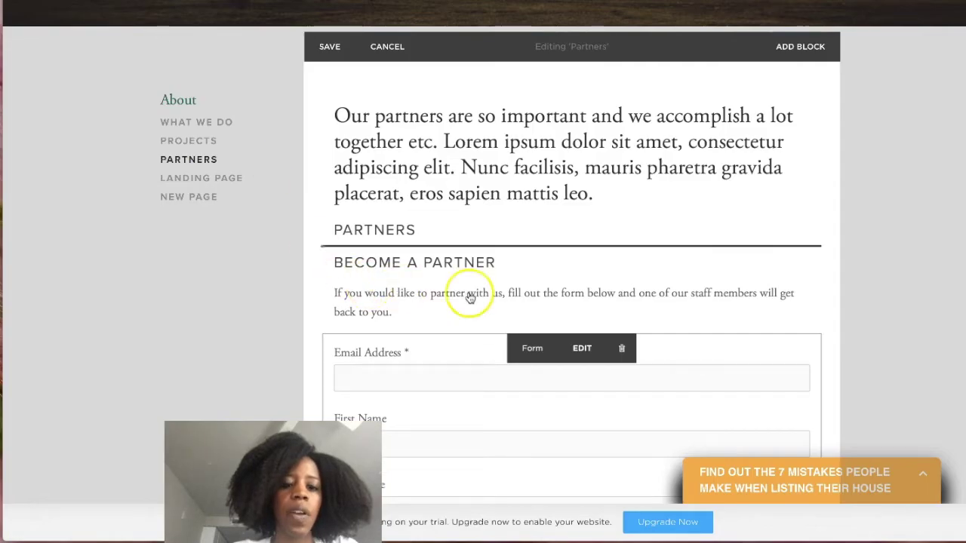
scroll(465, 291, down, 4)
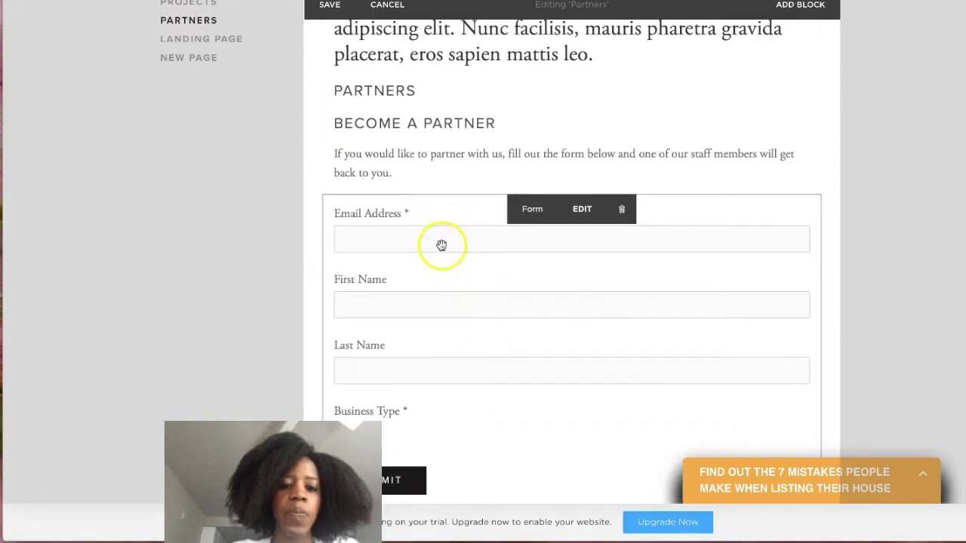
scroll(478, 396, up, 1)
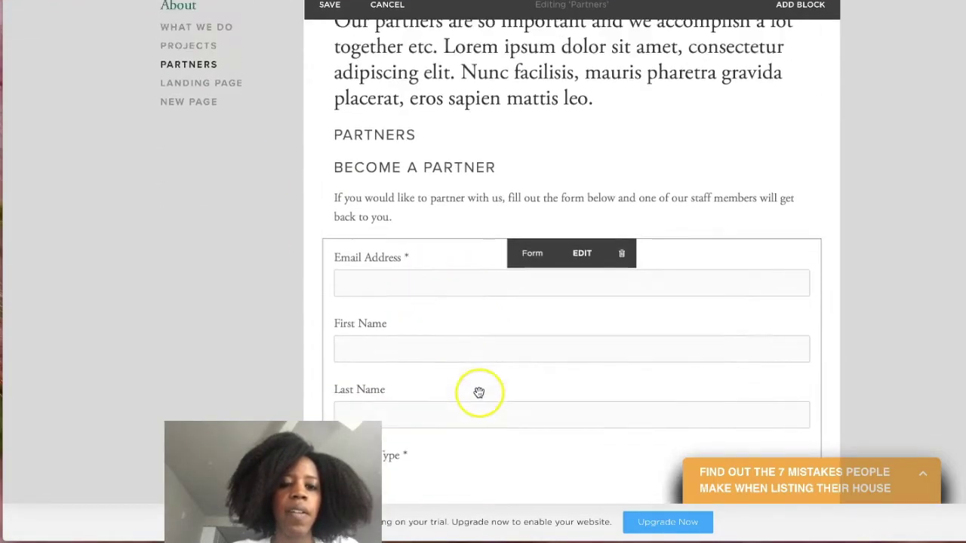
click(329, 5)
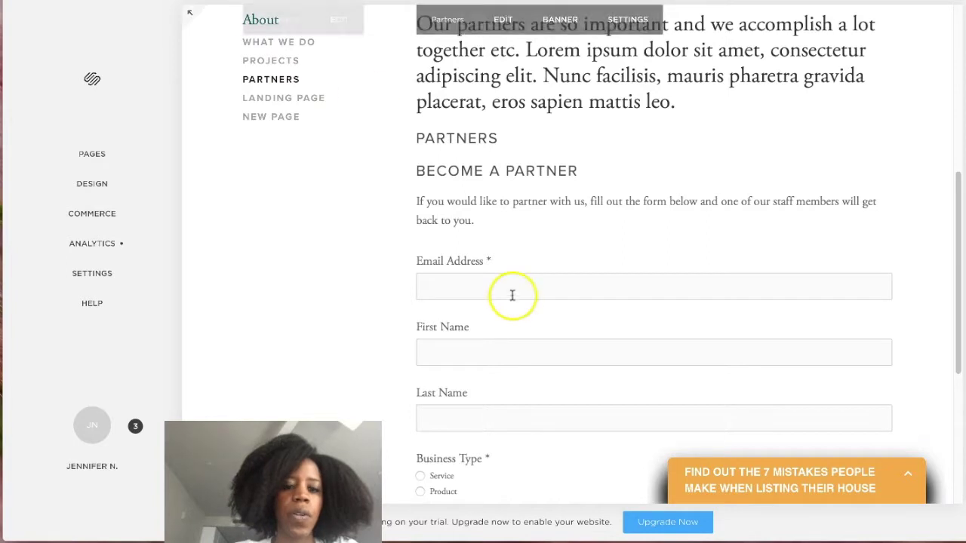
Submit a test entry with the tester's email, first and last name, and business type Service.
click(507, 286)
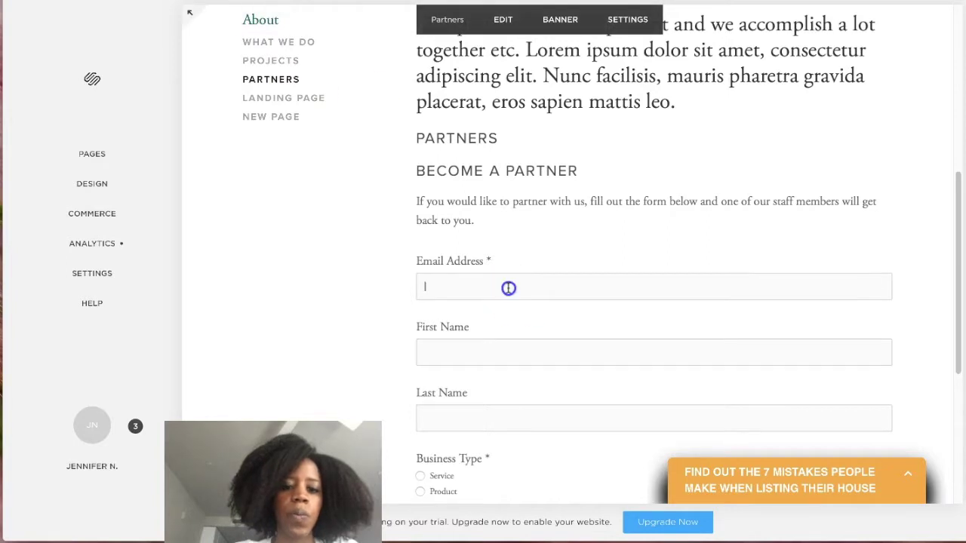
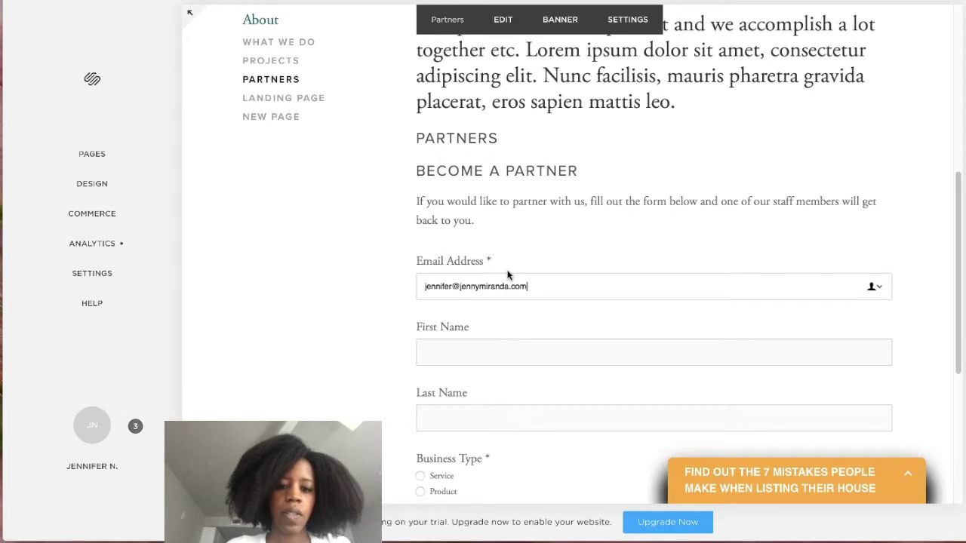
click(500, 345)
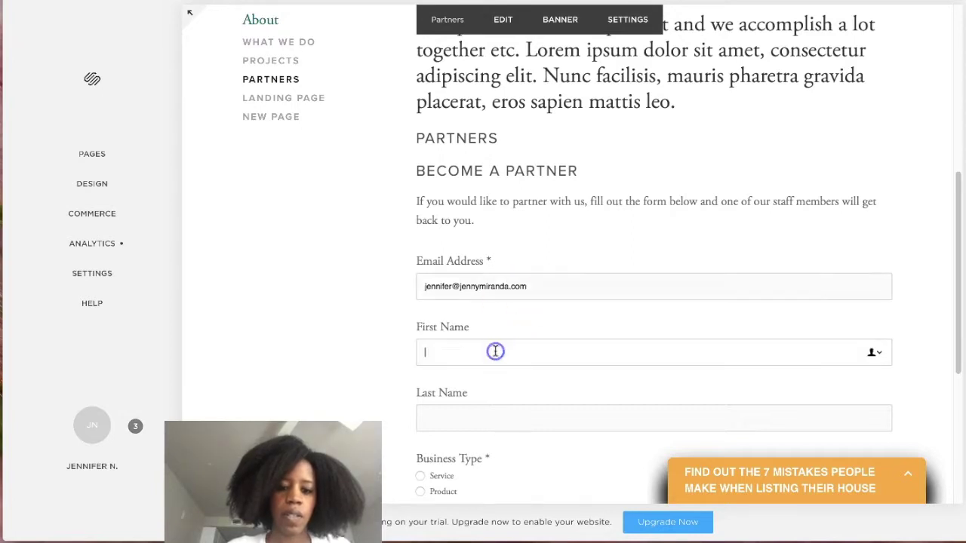
click(500, 418)
scroll(503, 388, down, 2)
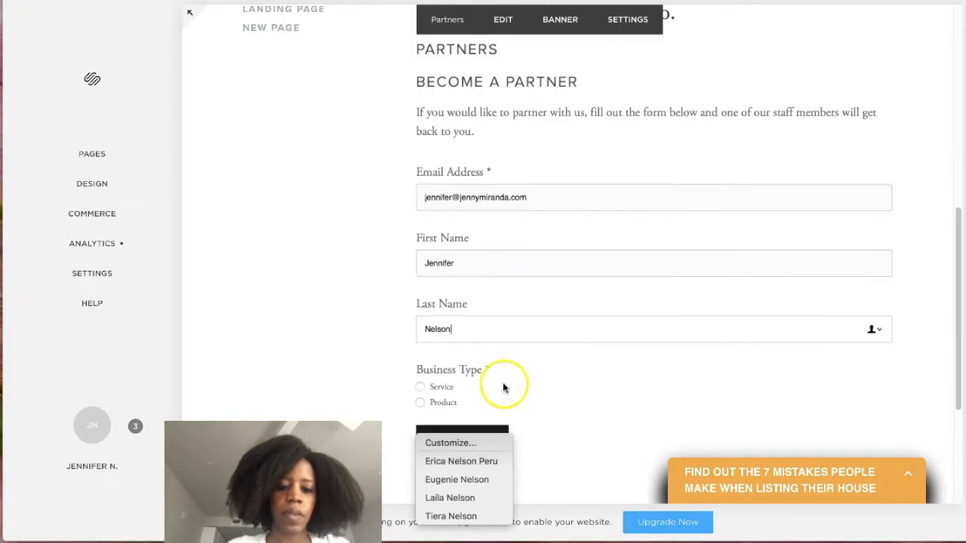
click(422, 389)
scroll(487, 384, down, 1)
click(463, 409)
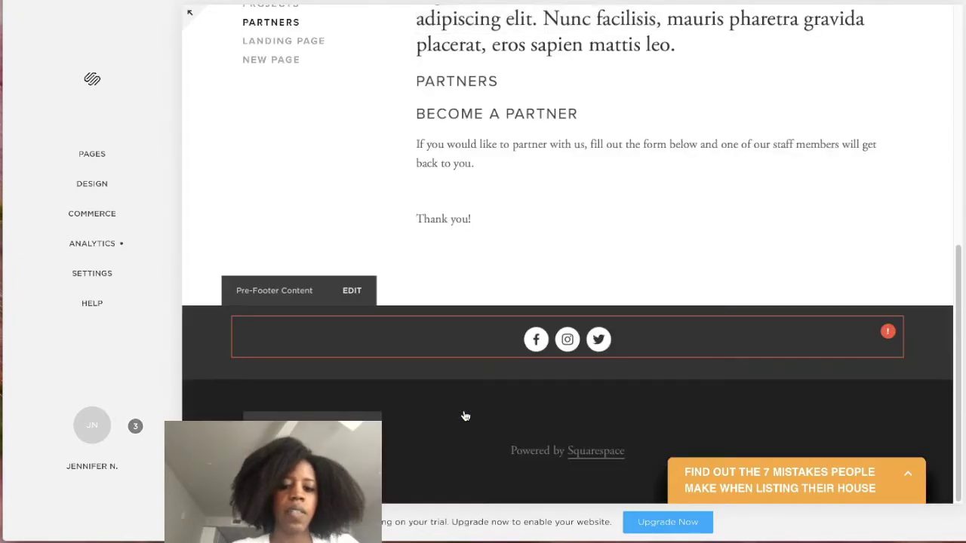
scroll(415, 158, up, 5)
Check the email, first name, last name and business type in row 2 (B2–E2) of the Consultants Workbook.
click(489, 0)
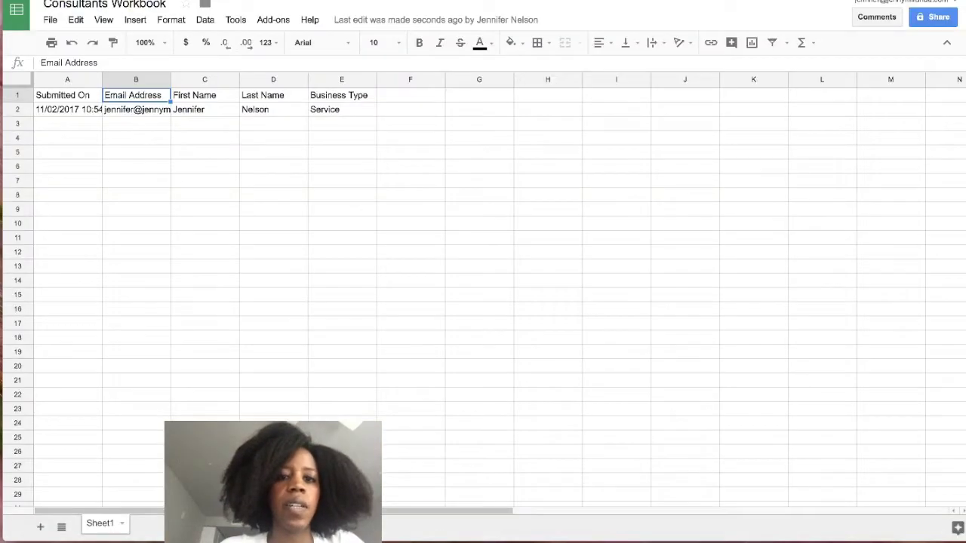
click(121, 109)
click(194, 110)
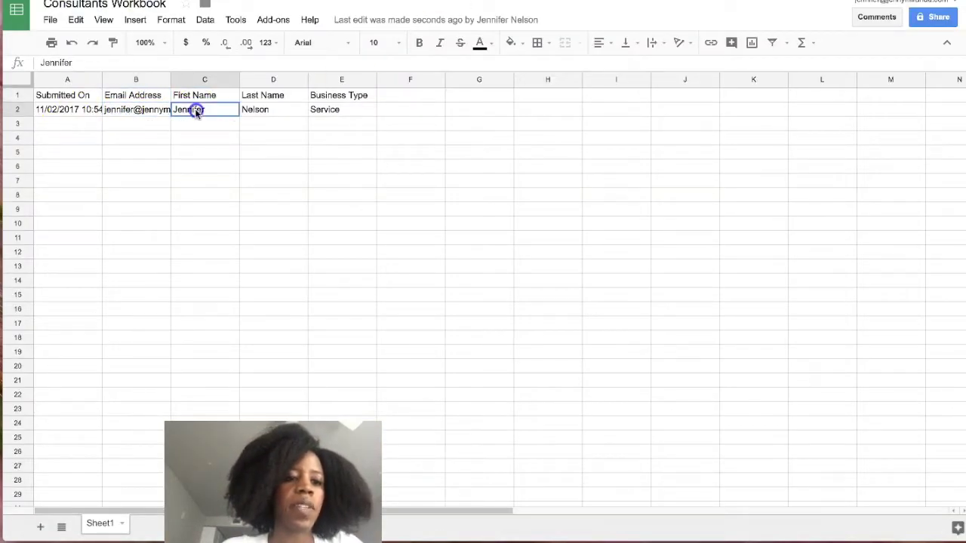
click(265, 109)
click(334, 109)
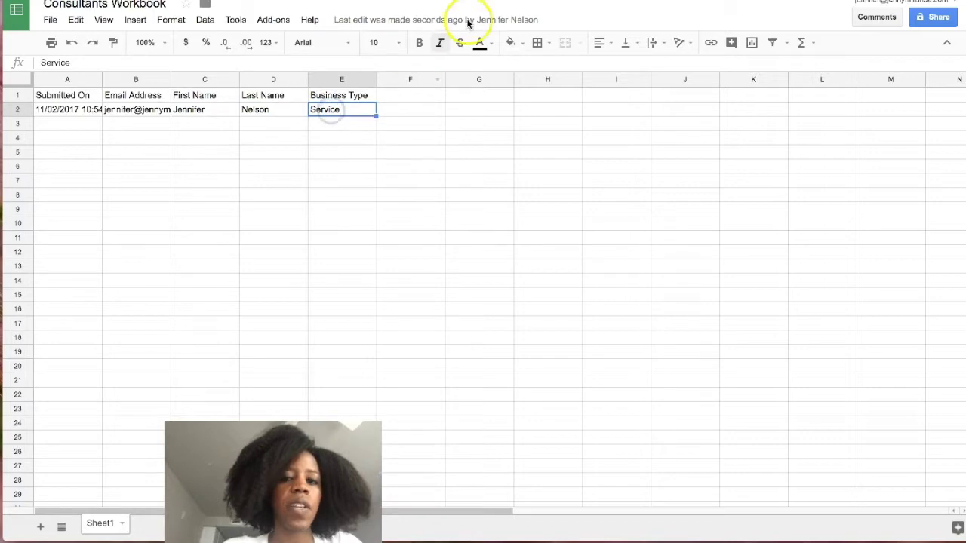
click(172, 2)
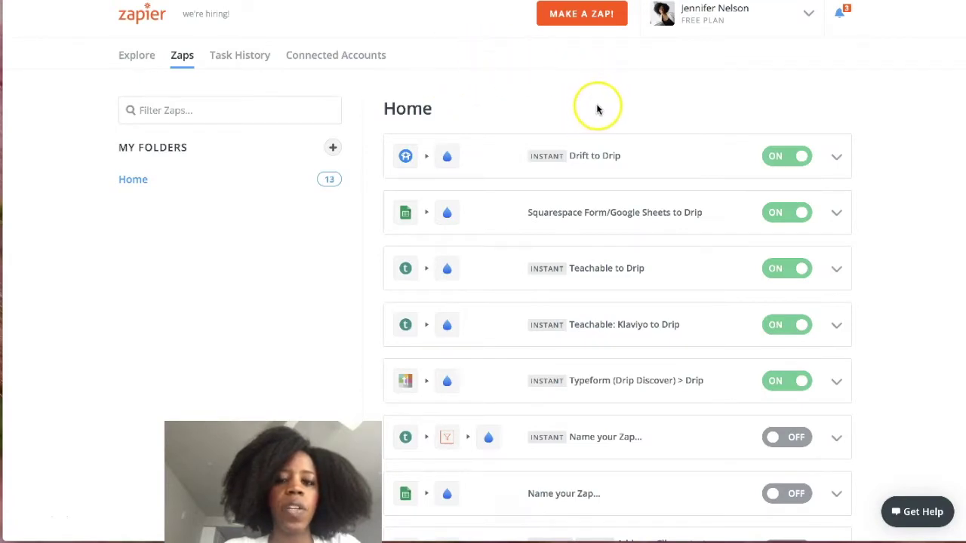
Create a new zap and name it 'Squarespace/Consultants Workbook>Drip'.
click(577, 18)
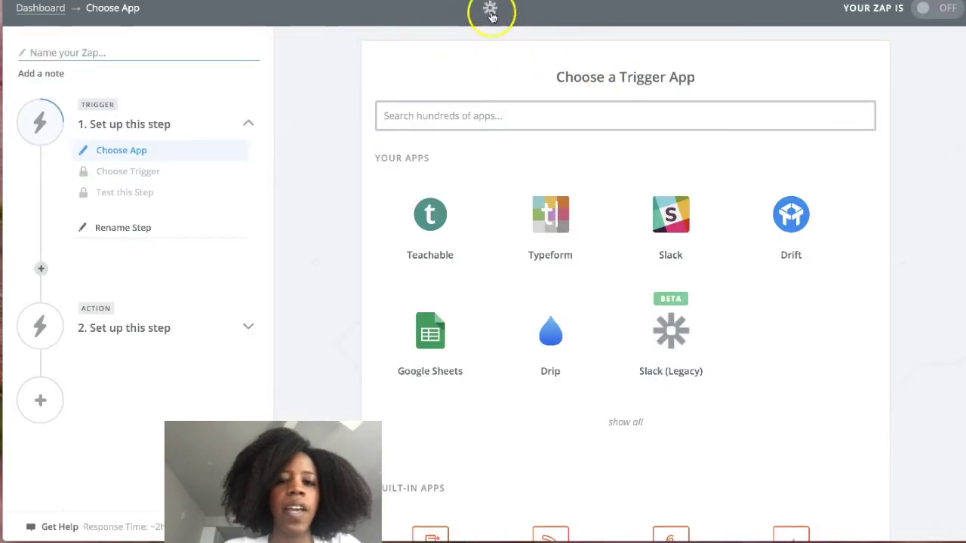
click(40, 52)
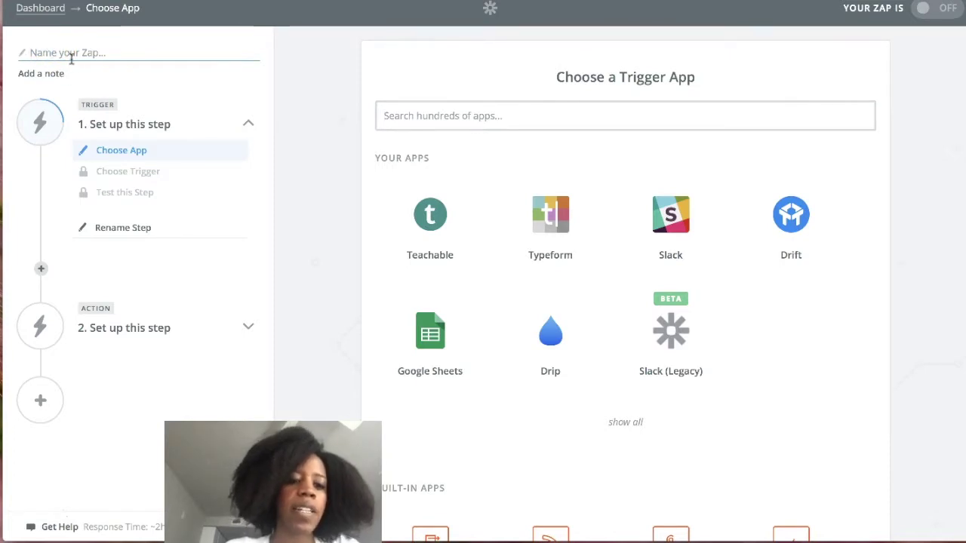
click(71, 60)
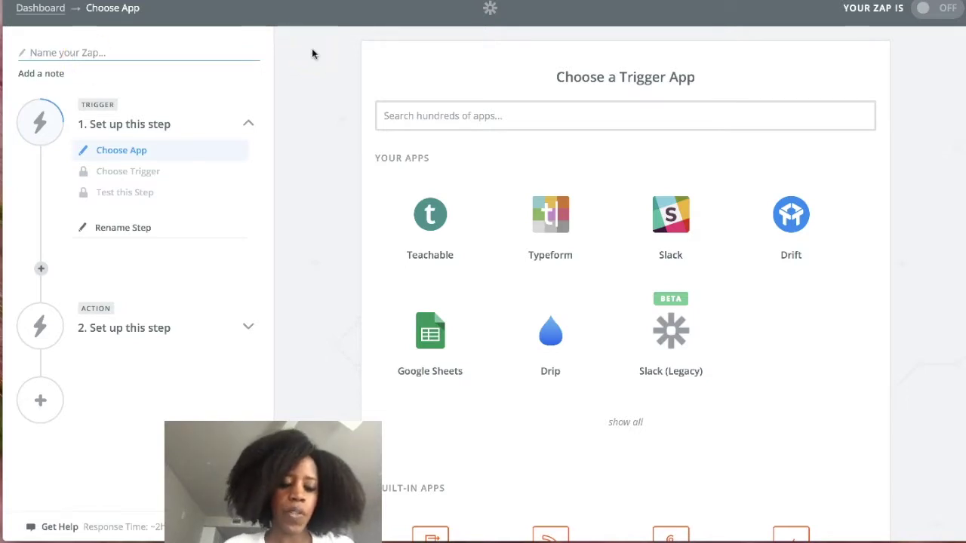
text(Squarespace/Consultants)
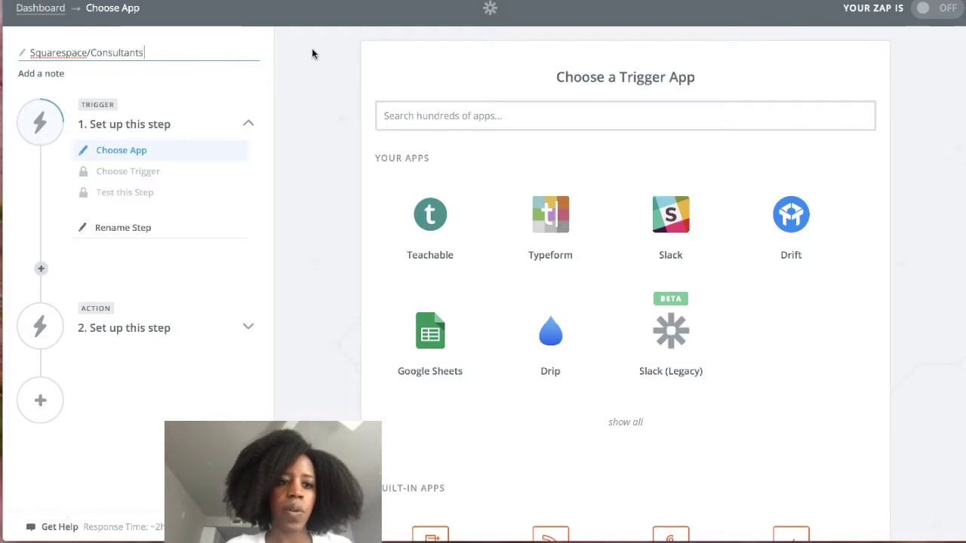
text(Wo)
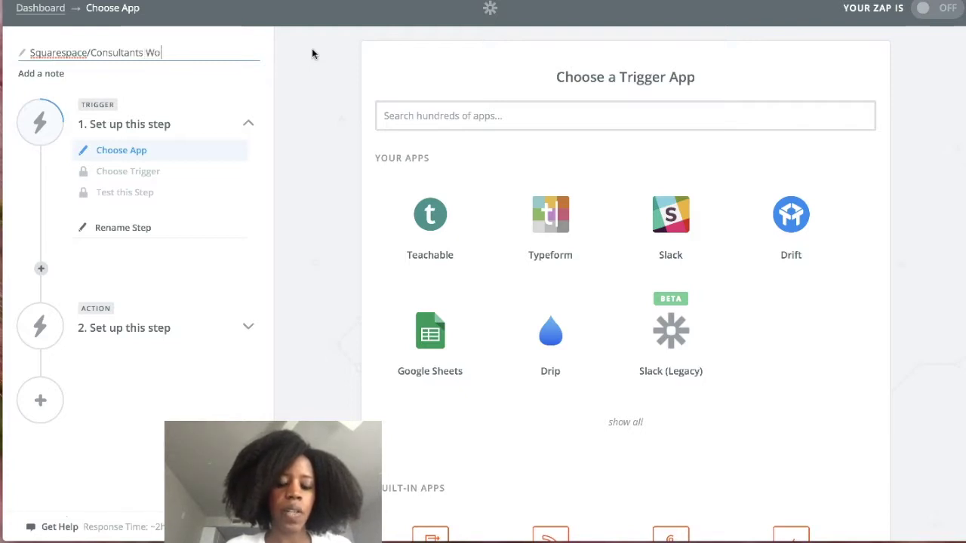
text(rkbook>)
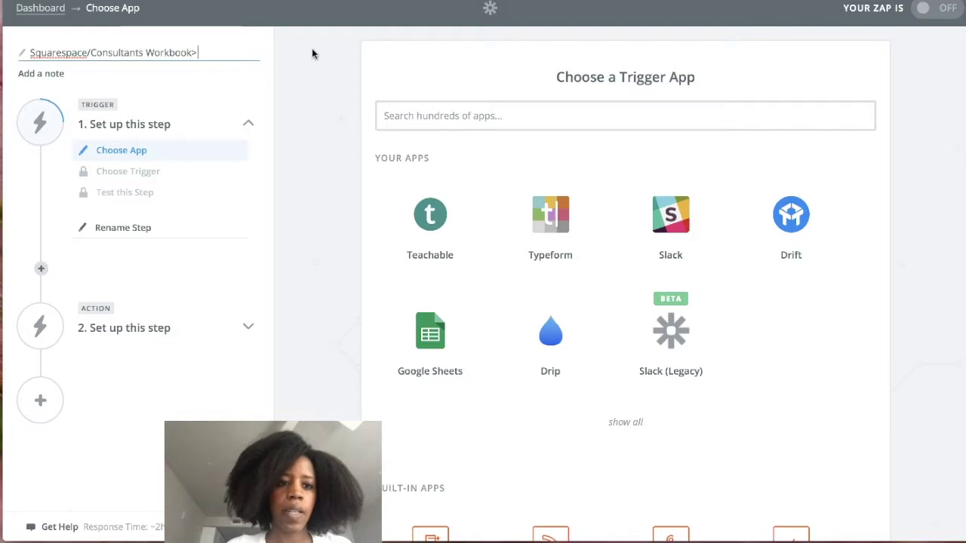
text(Drip)
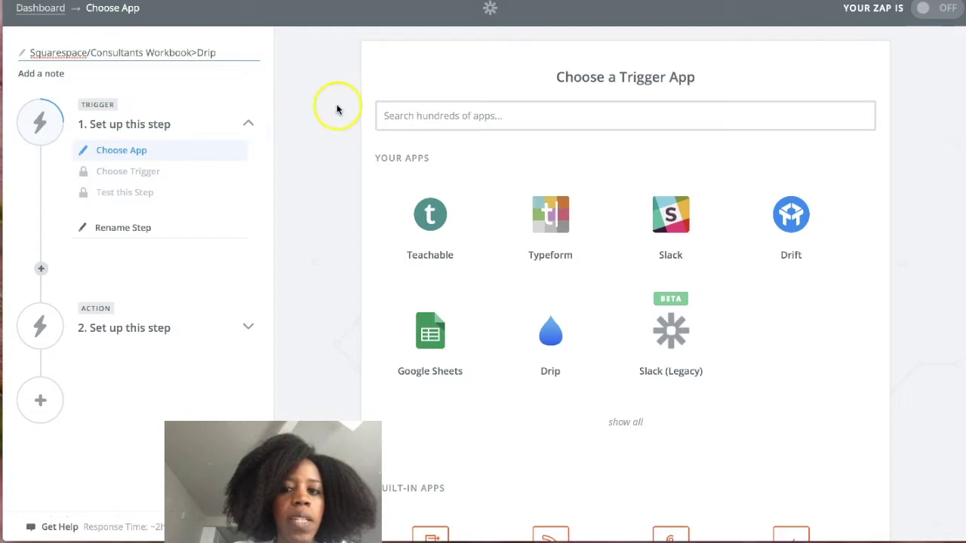
Choose Google Sheets as the trigger app with the New or Updated Spreadsheet Row trigger.
click(428, 346)
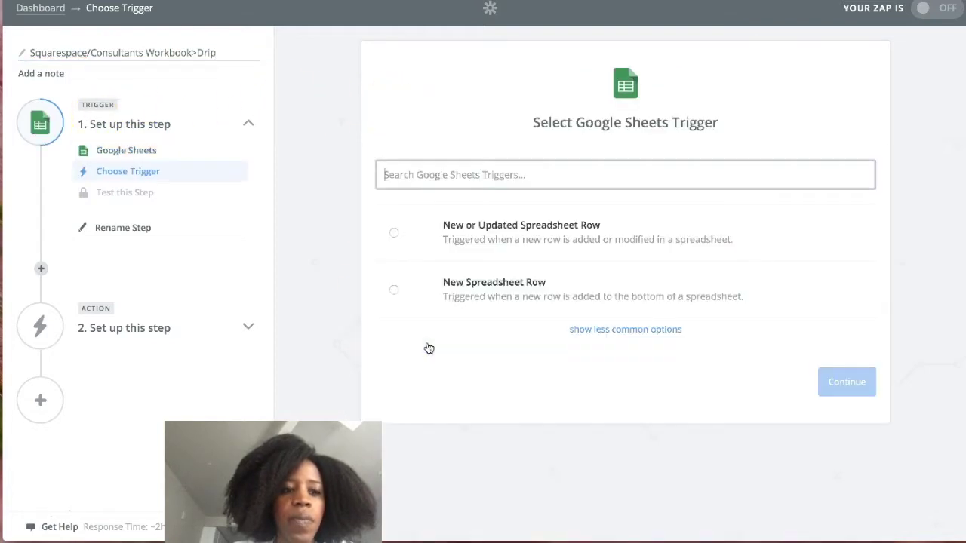
click(480, 245)
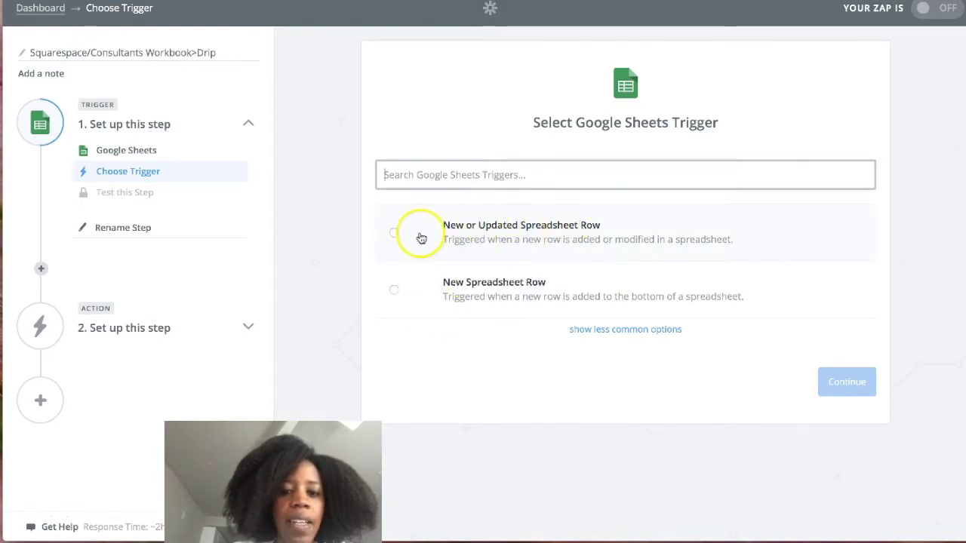
click(393, 232)
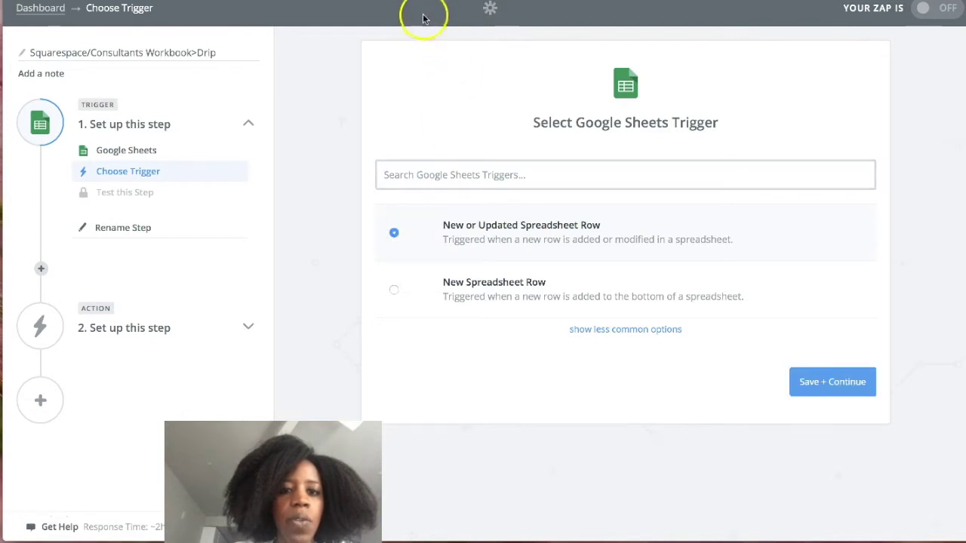
Review the empty rows below the test row in the sheet, then save the trigger choice.
click(395, 0)
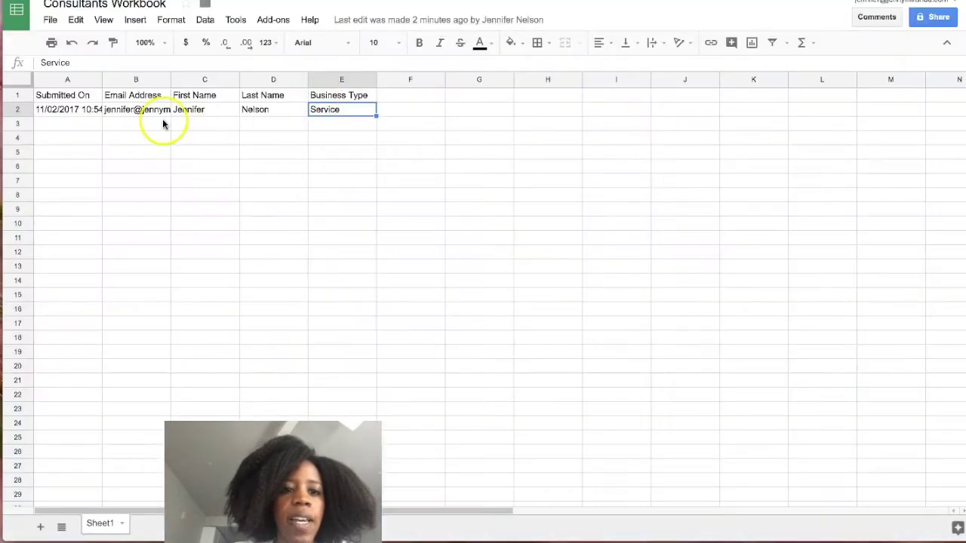
click(79, 123)
click(12, 137)
drag(13, 159, 17, 168)
click(573, 0)
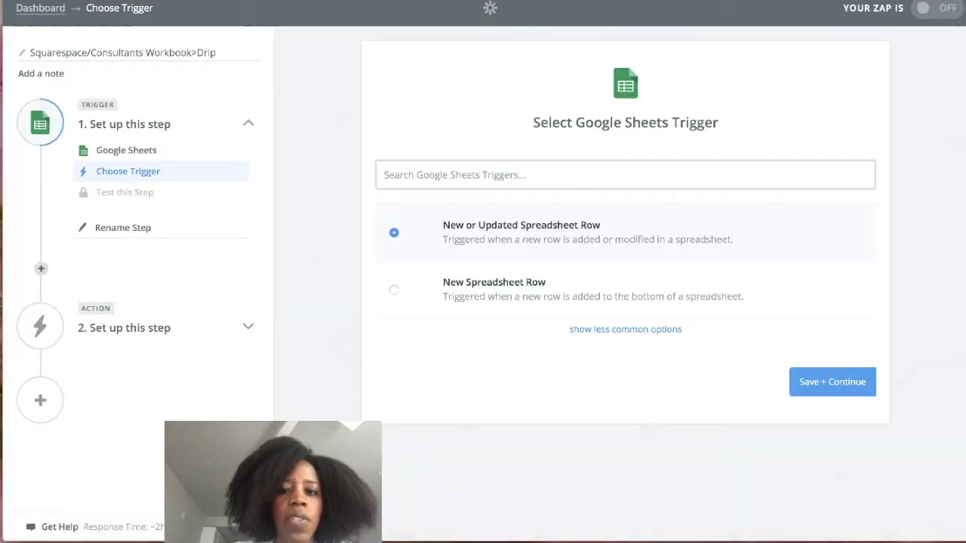
click(843, 390)
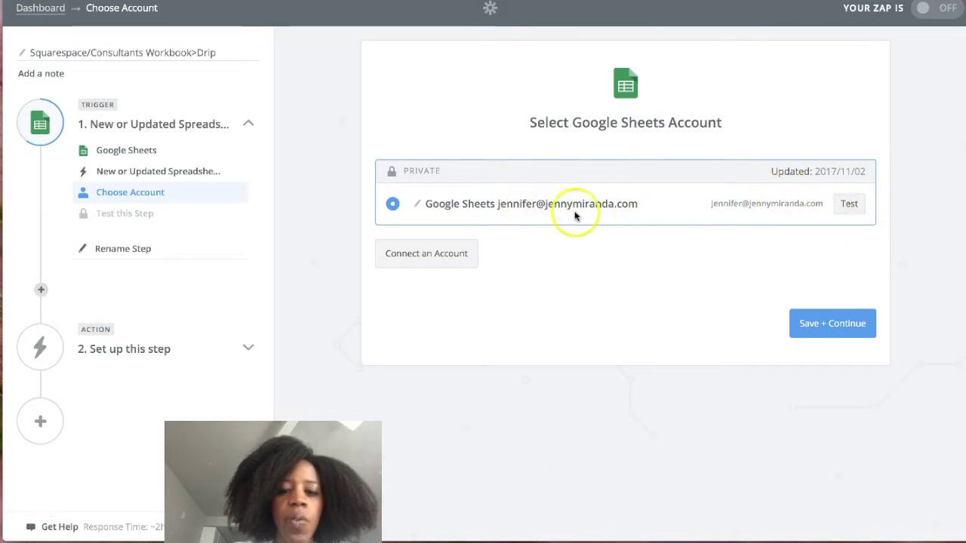
Keep the Google Sheets account and set the trigger to the Consultants Workbook spreadsheet, worksheet Sheet1.
click(832, 325)
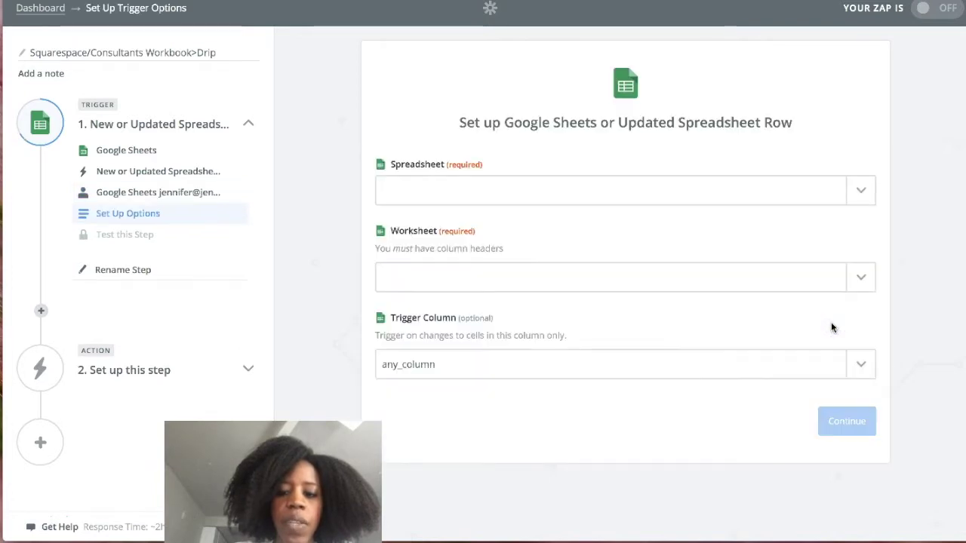
click(860, 192)
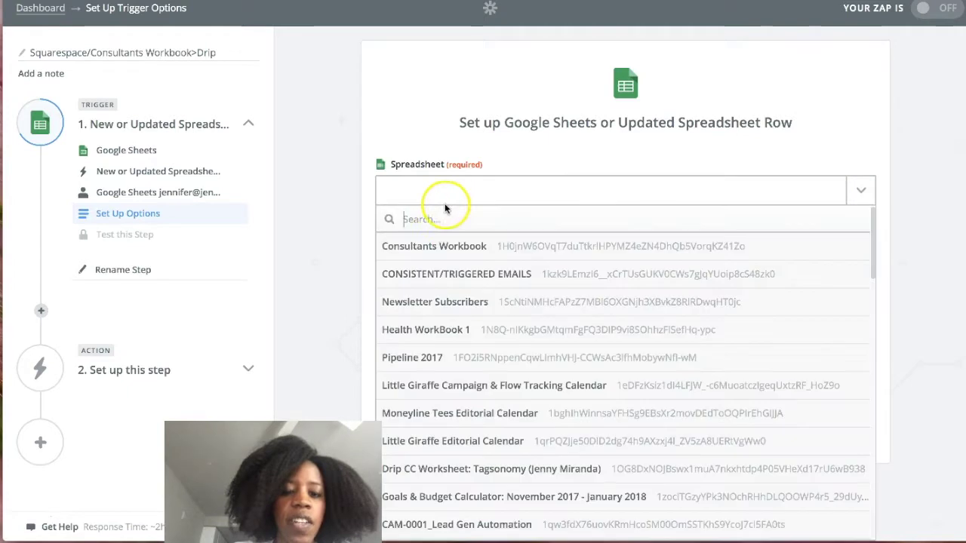
click(441, 254)
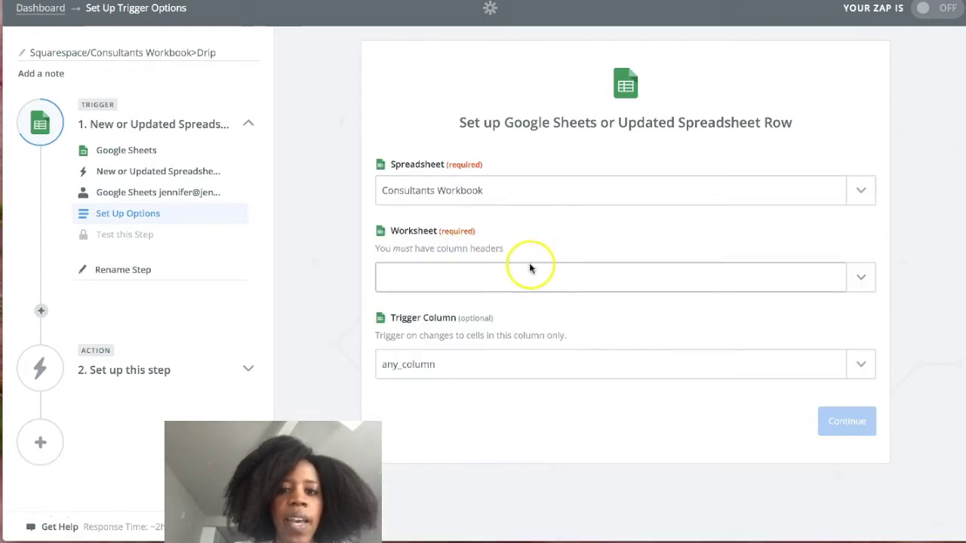
key(ctrl+Tab)
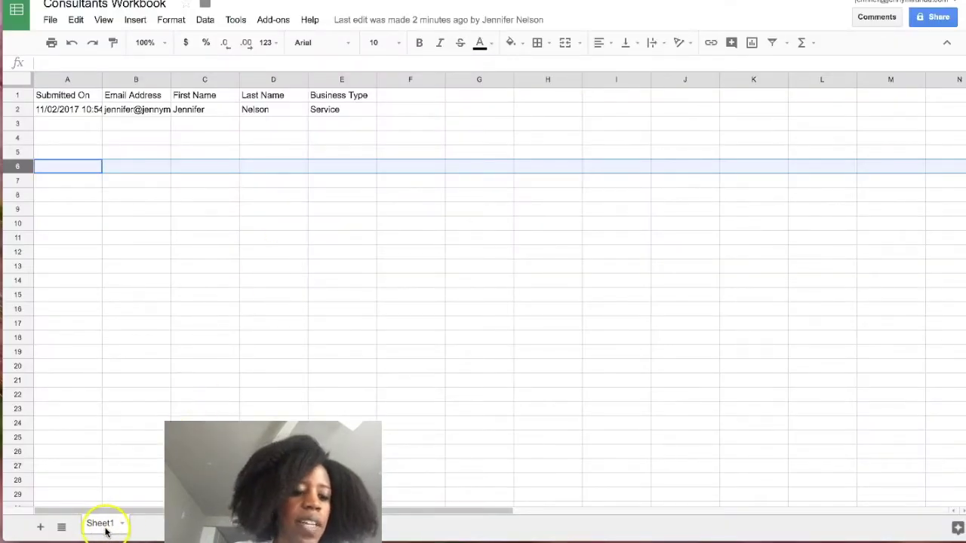
click(657, 2)
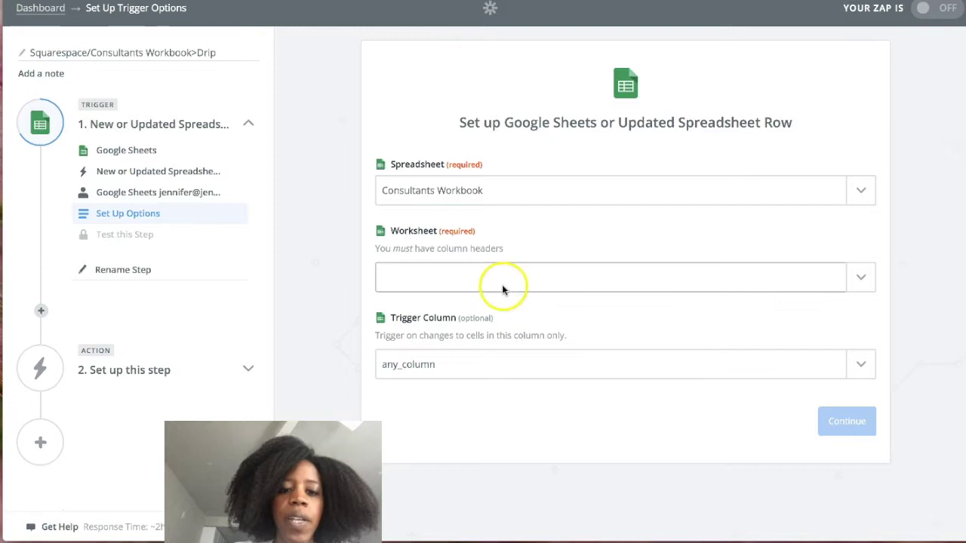
click(572, 270)
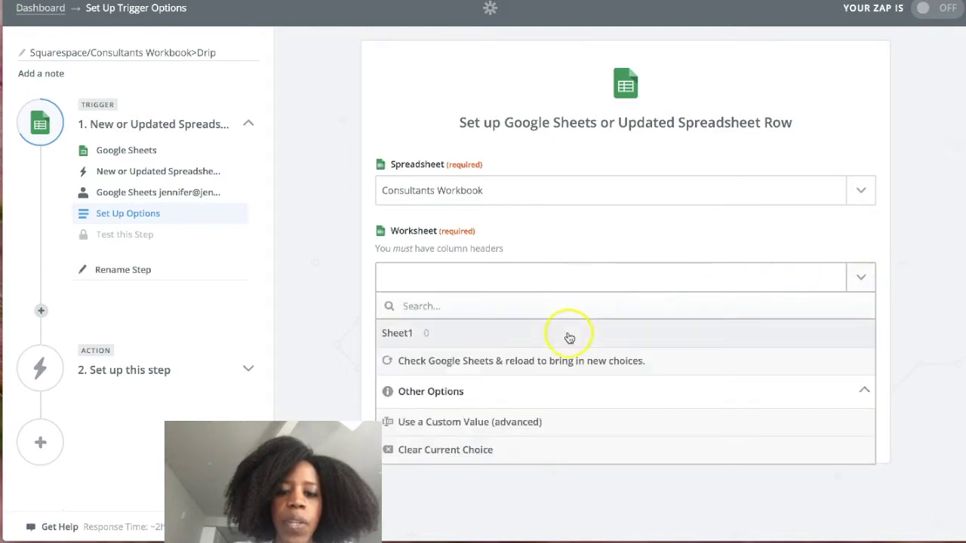
click(509, 332)
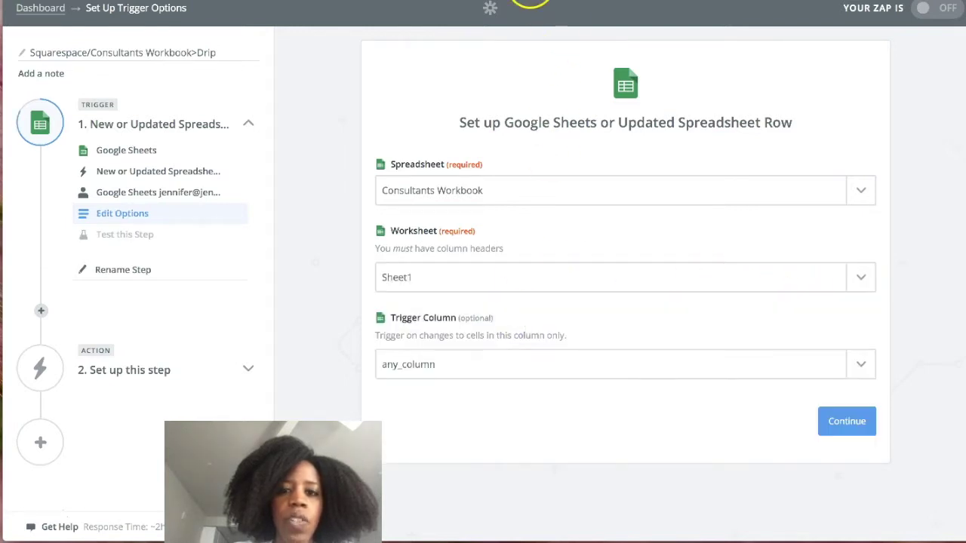
click(530, 1)
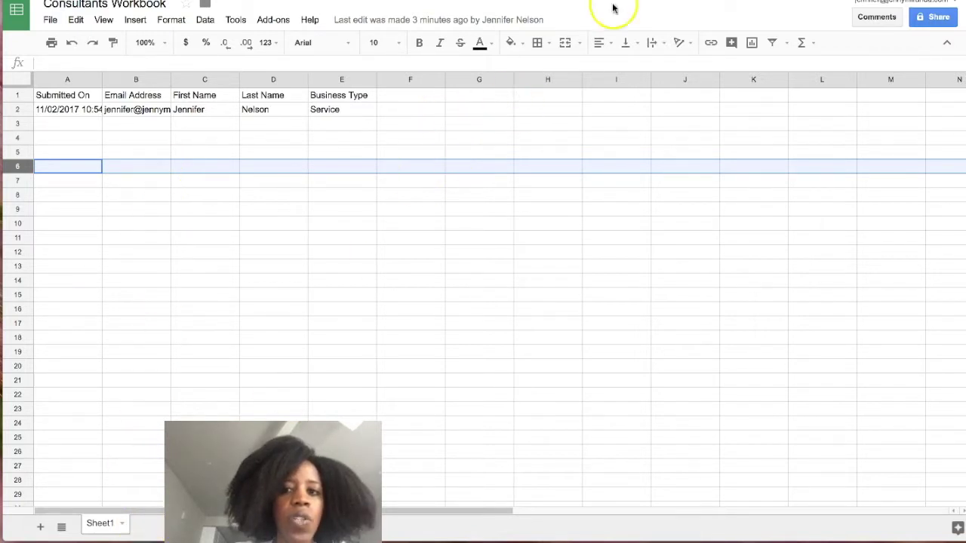
click(668, 2)
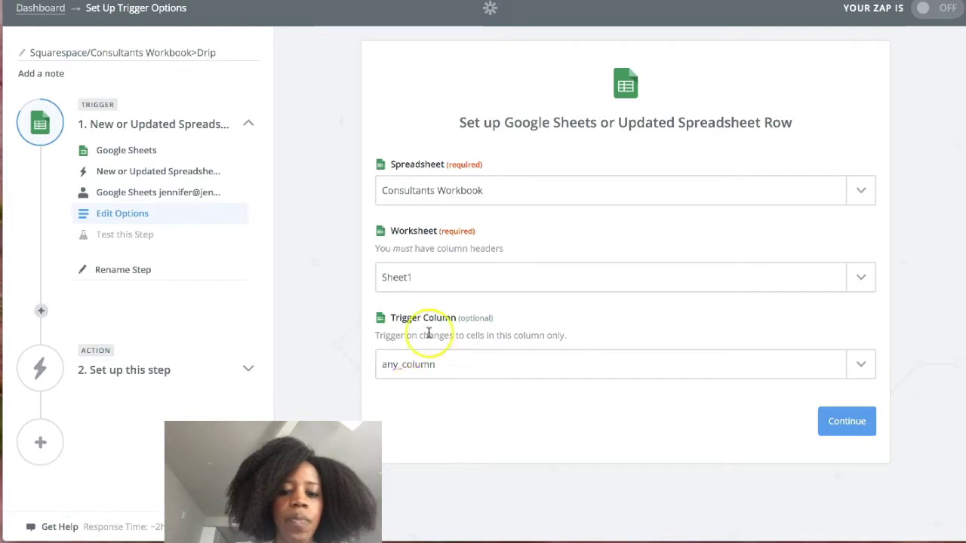
Save the trigger options and fetch a sample row until the trigger test succeeds.
click(853, 427)
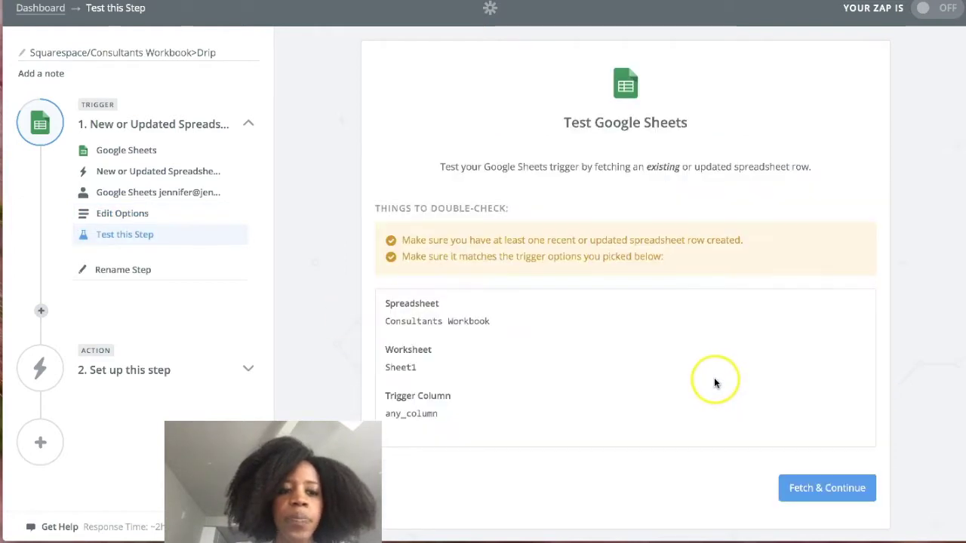
click(828, 491)
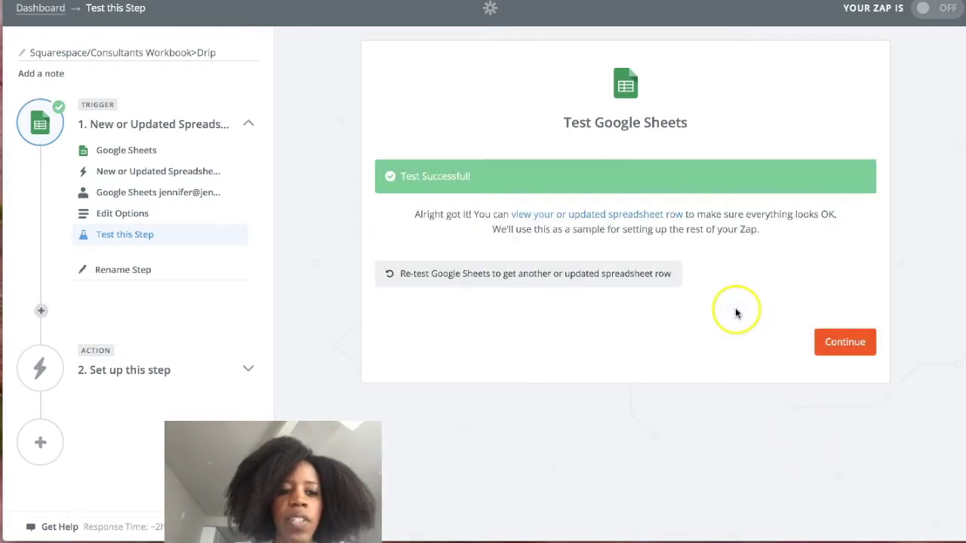
click(853, 344)
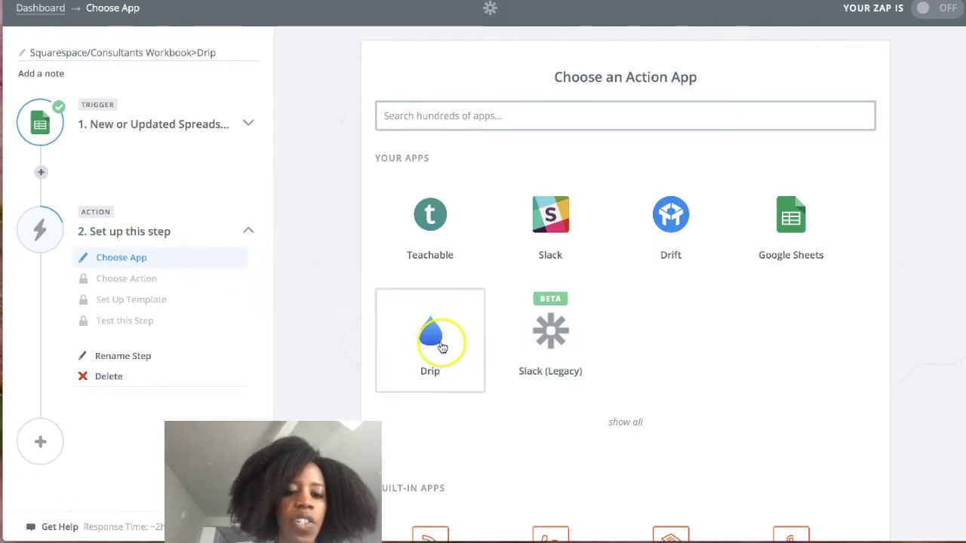
Set Drip as the action app with the Subscribe to Campaign action, after checking Drip's campaigns.
click(441, 343)
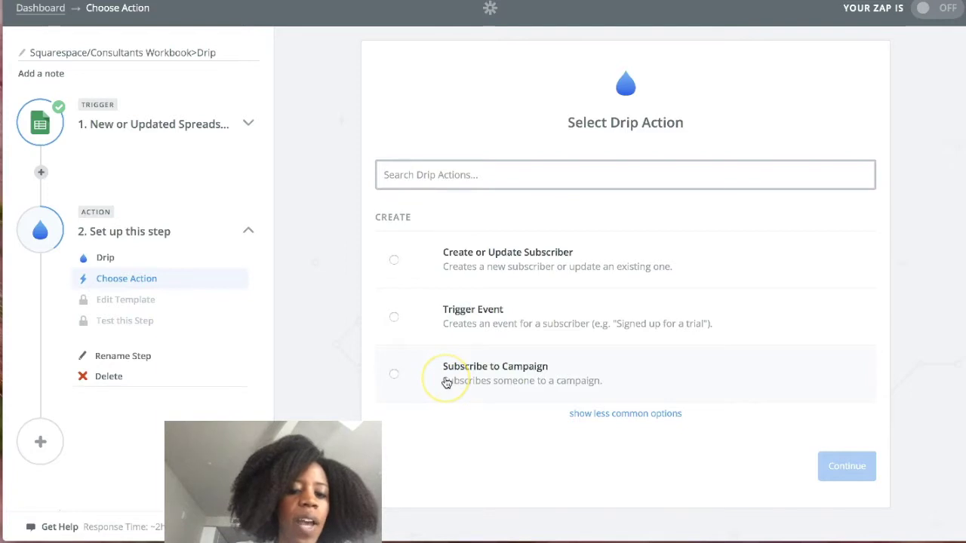
click(456, 383)
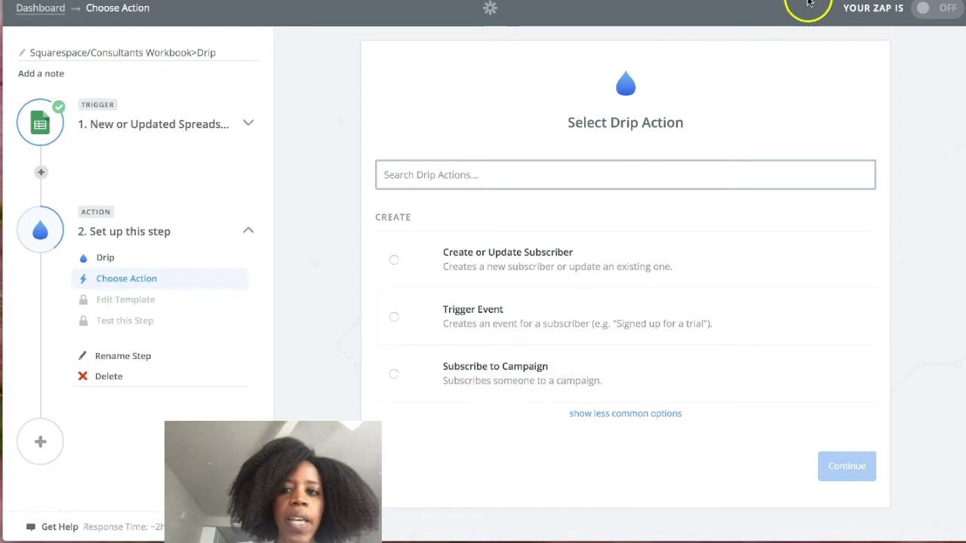
click(830, 1)
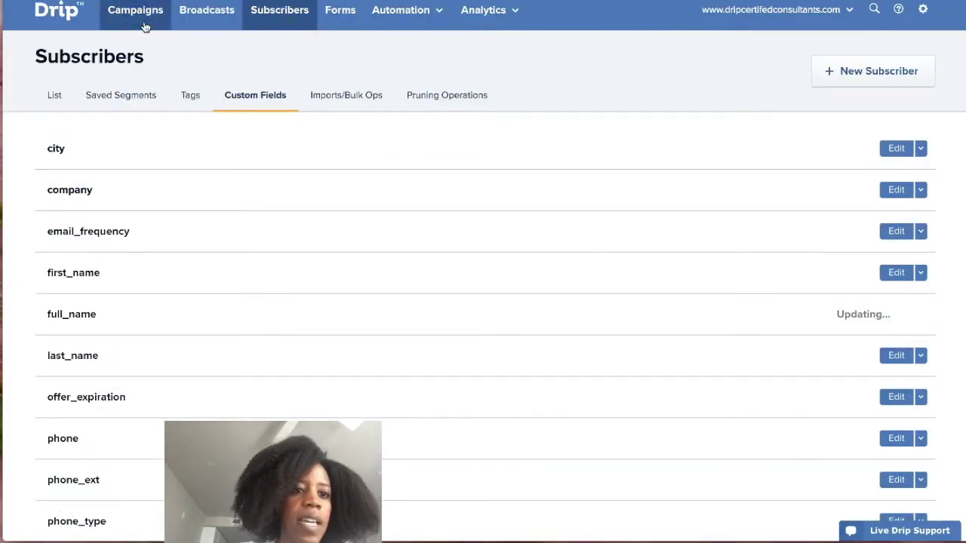
click(133, 26)
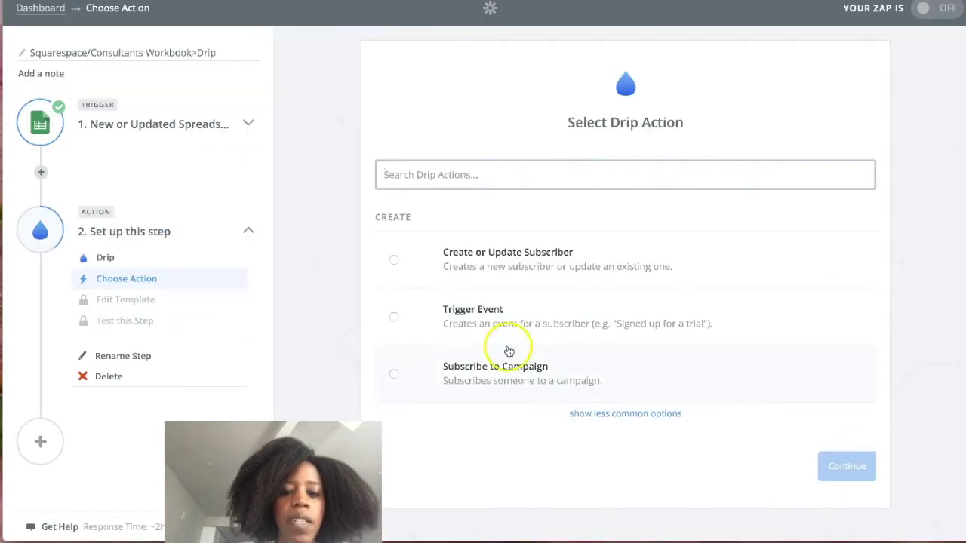
click(395, 373)
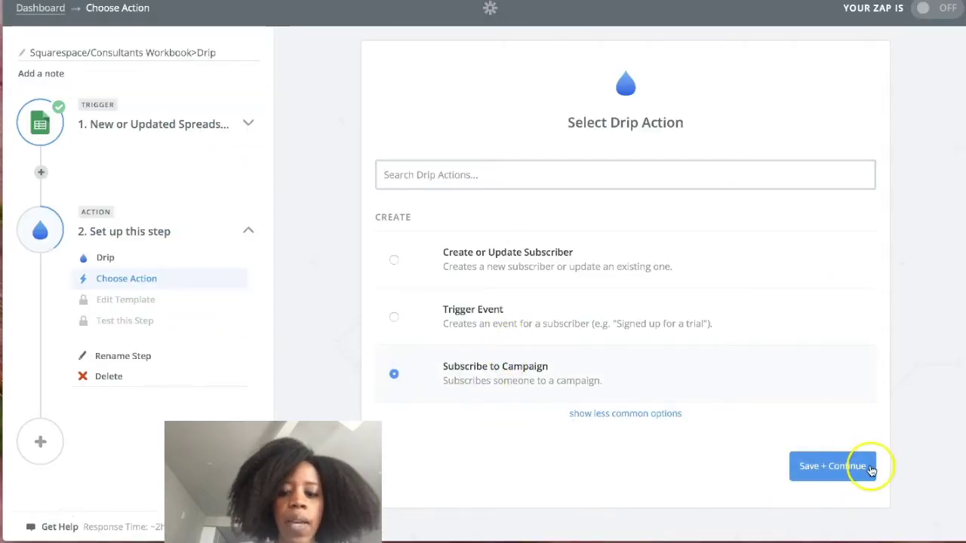
click(870, 470)
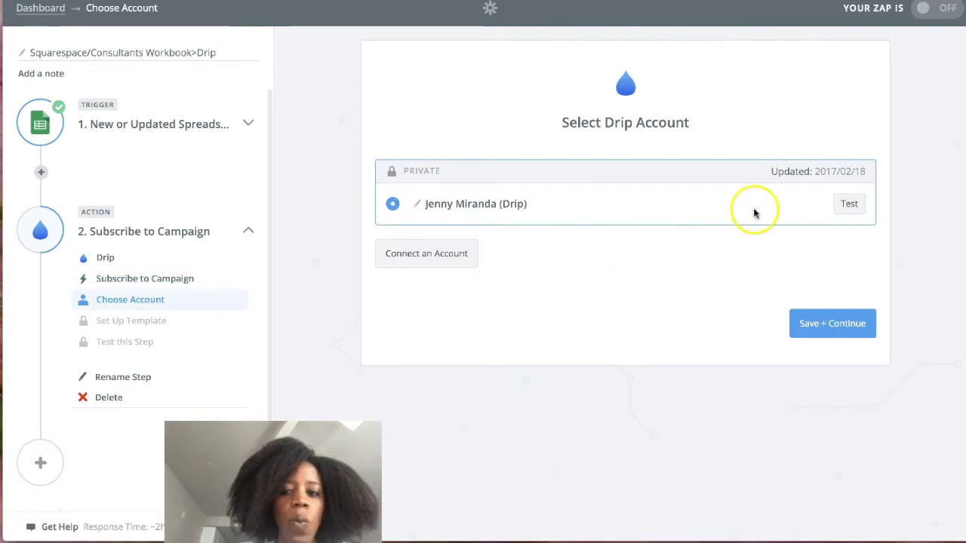
Select the certified consultants Drip account and the [CONSULTANT] - Welcome Series campaign.
click(839, 324)
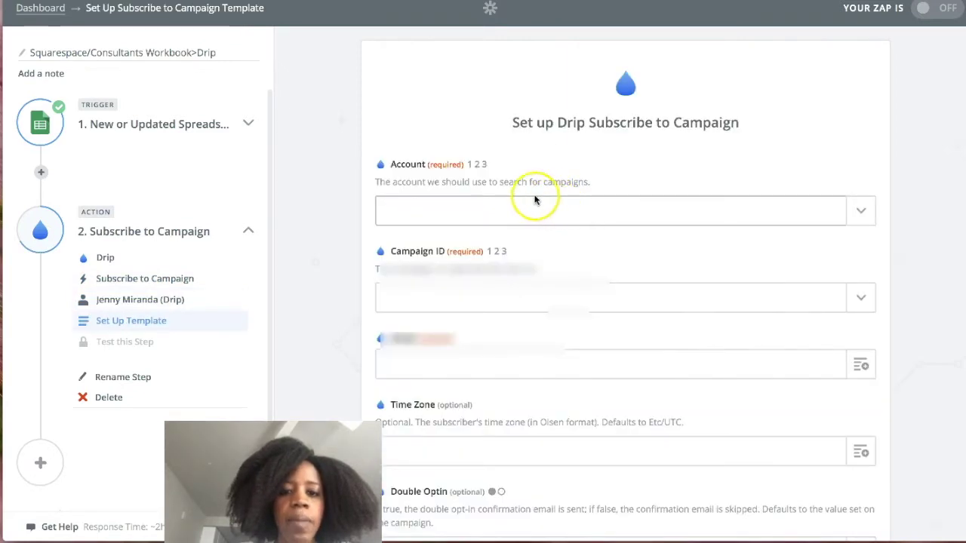
click(478, 209)
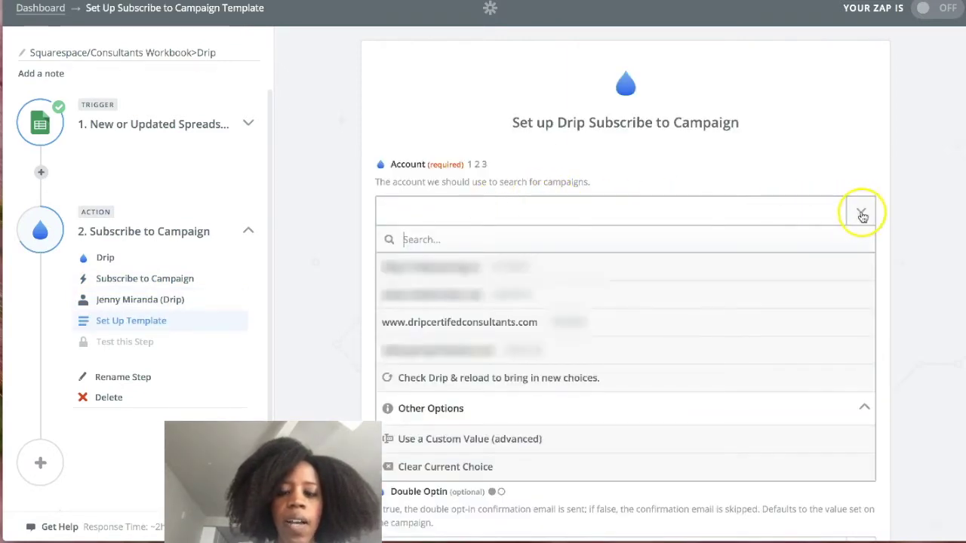
click(861, 213)
click(868, 209)
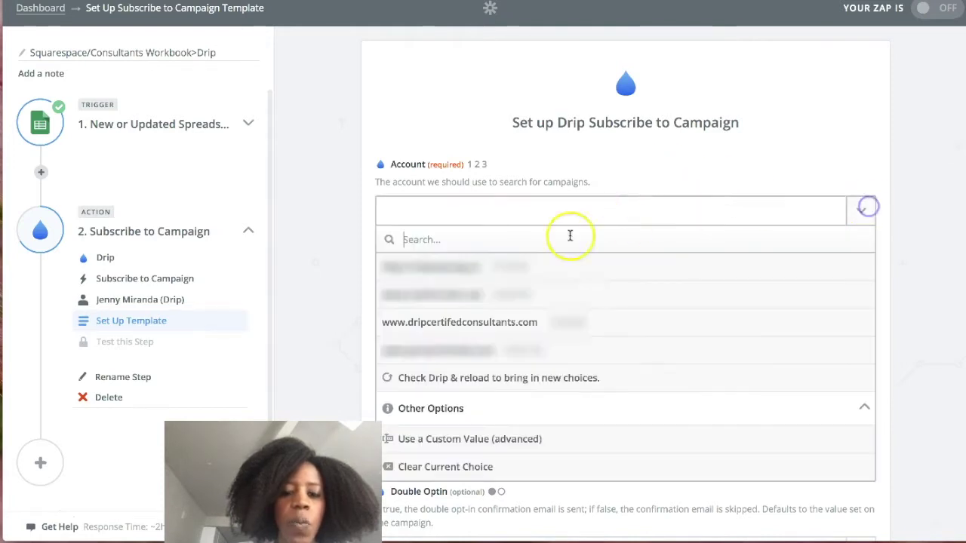
click(474, 323)
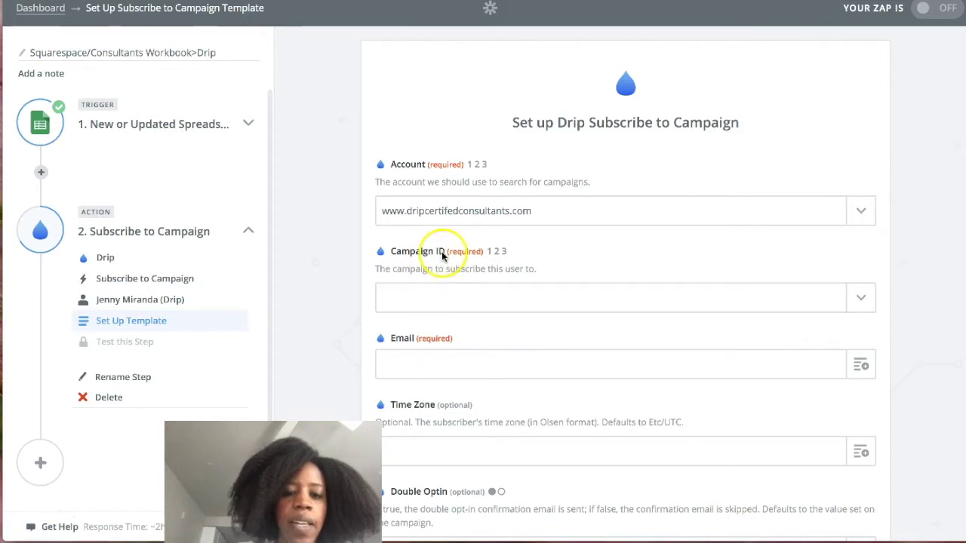
click(858, 299)
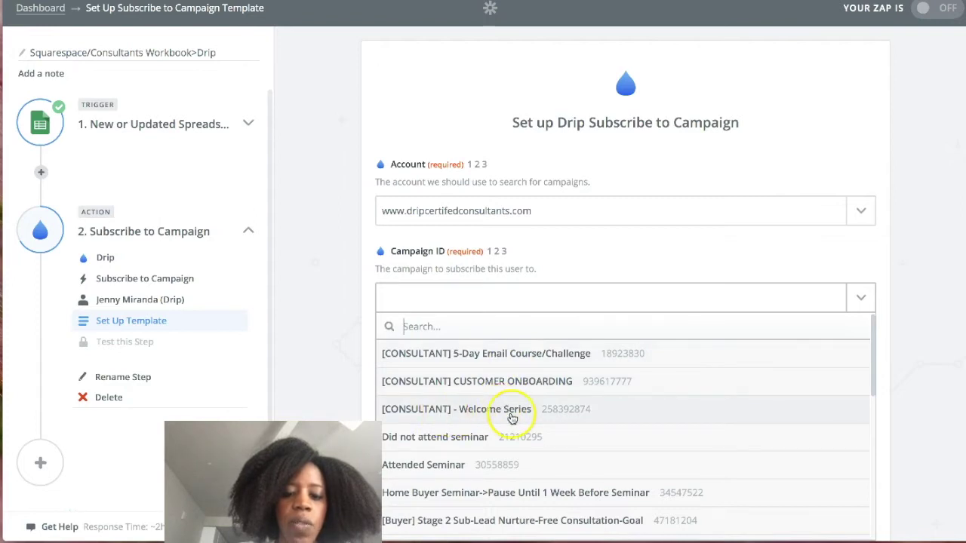
click(512, 417)
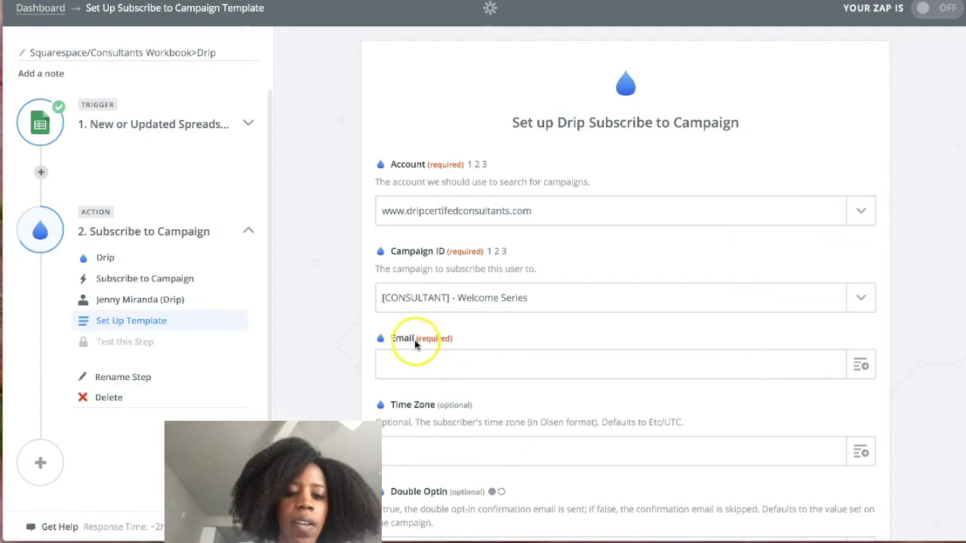
Map the subscriber Email field to the sheet's Step 1 Email Address.
click(395, 358)
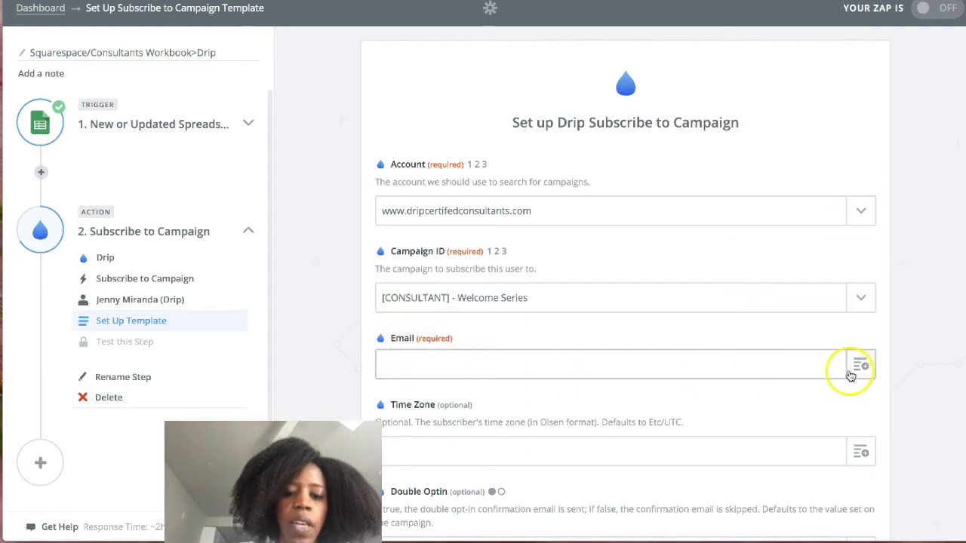
click(859, 366)
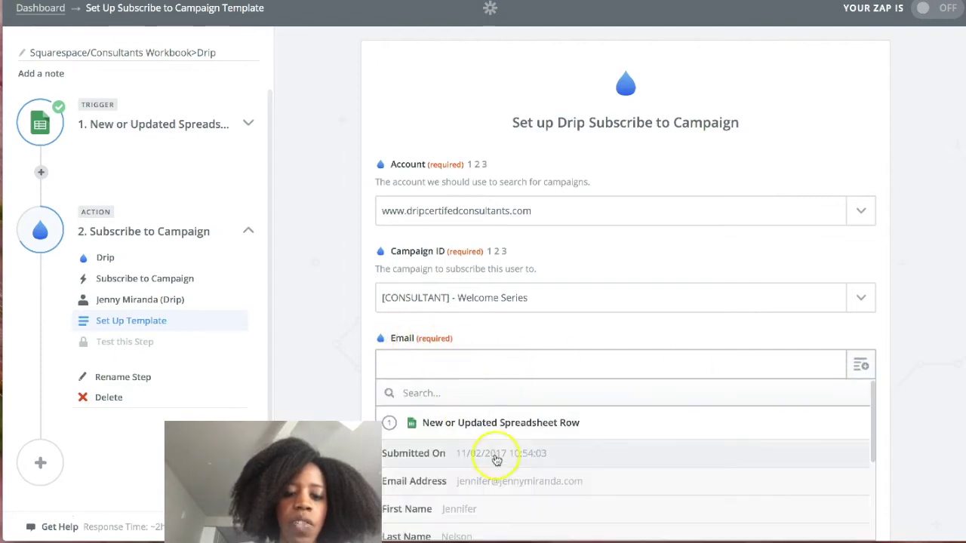
scroll(497, 462, down, 1)
click(491, 473)
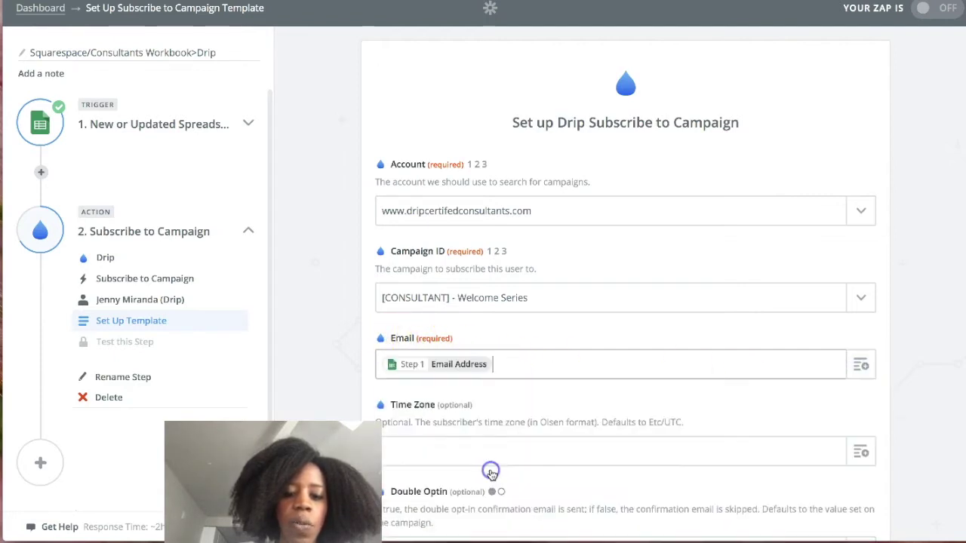
click(504, 1)
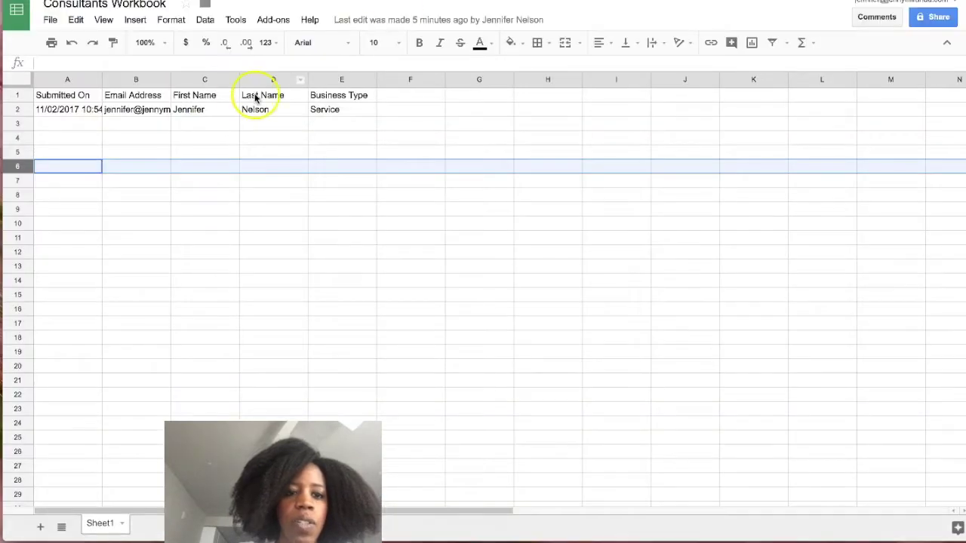
click(158, 98)
click(737, 2)
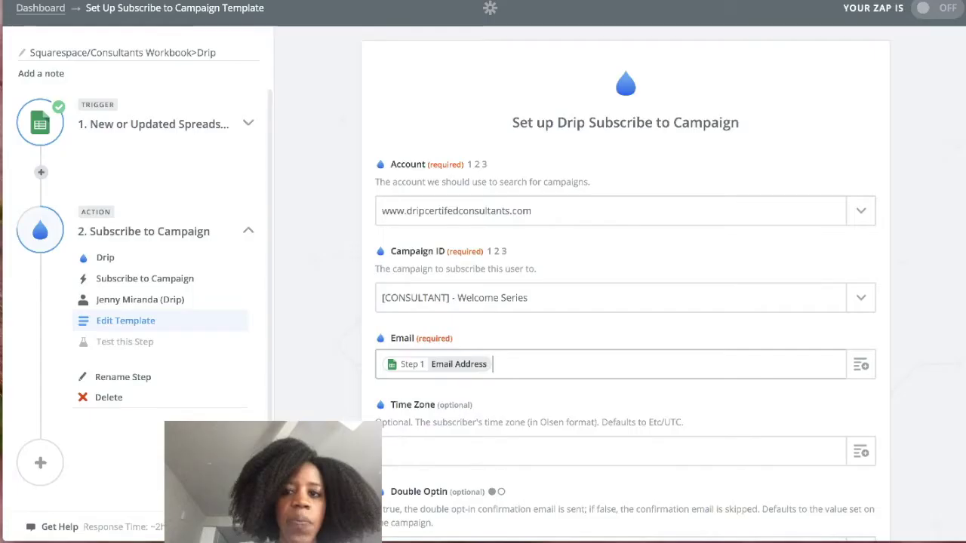
scroll(572, 323, down, 5)
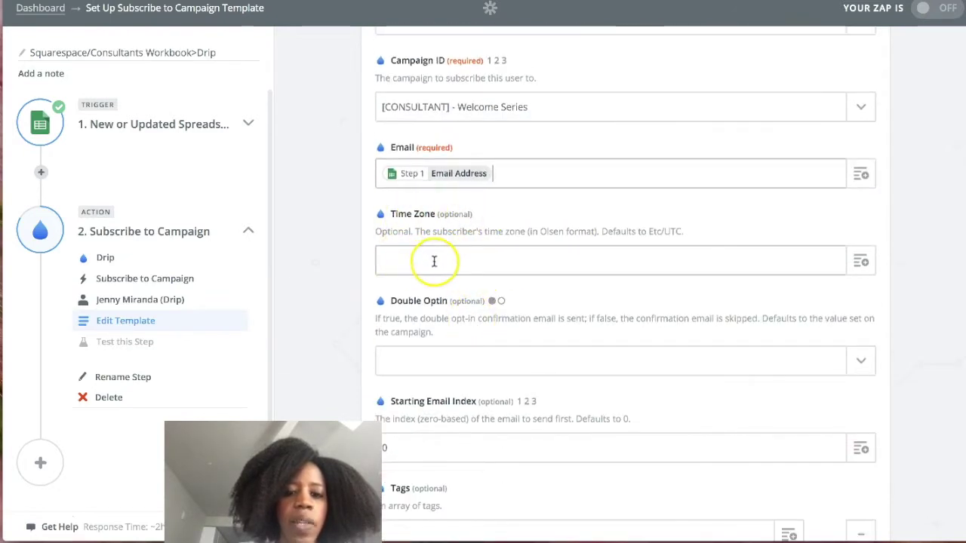
Set Double Optin to no after checking the campaign list in Drip.
scroll(542, 295, down, 1)
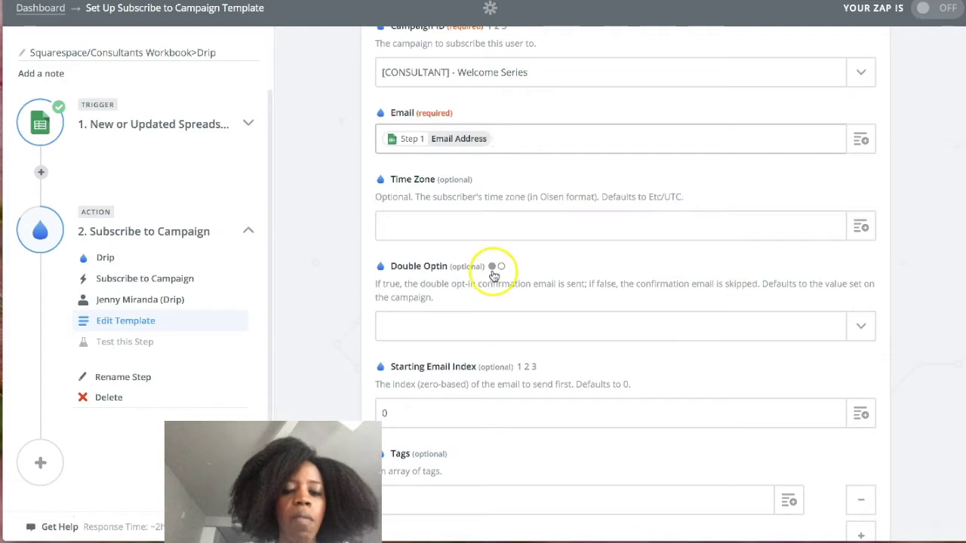
click(860, 4)
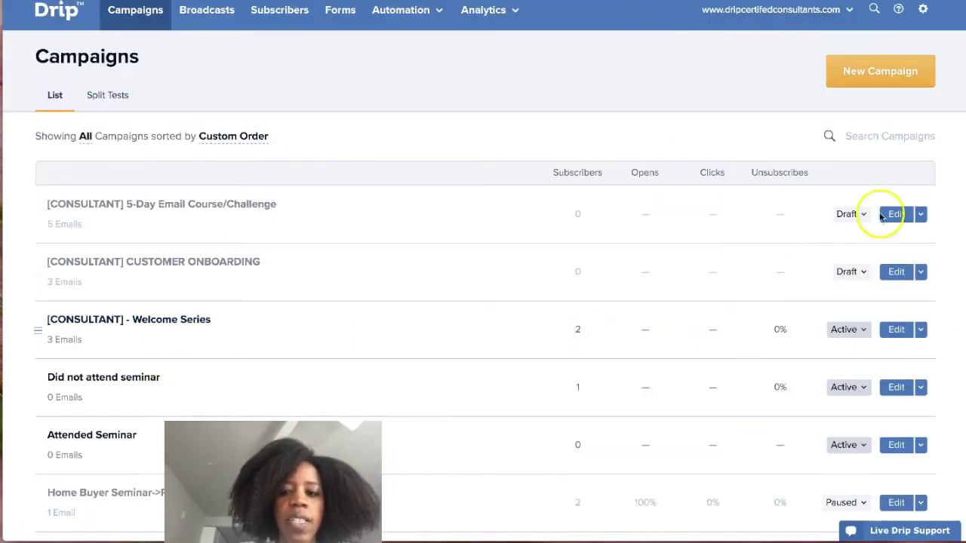
click(659, 1)
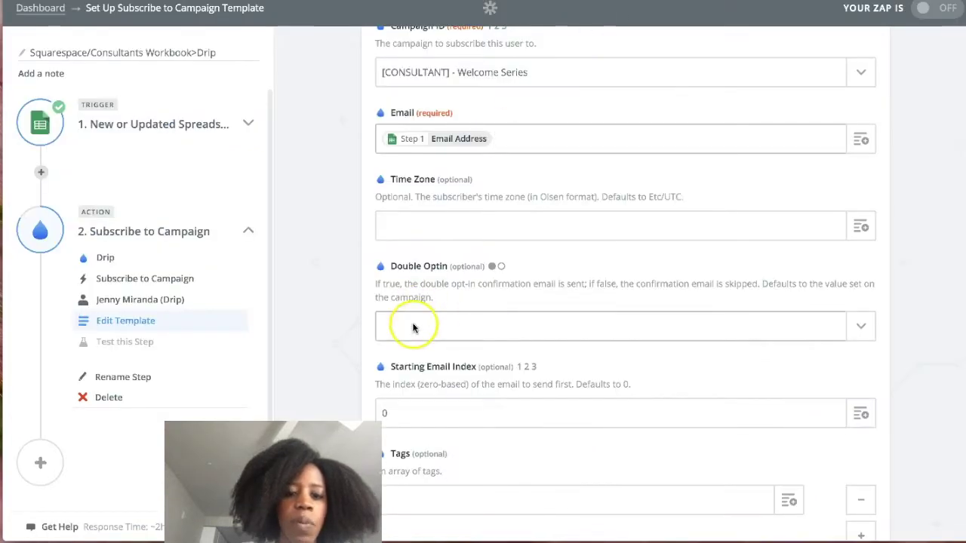
click(866, 329)
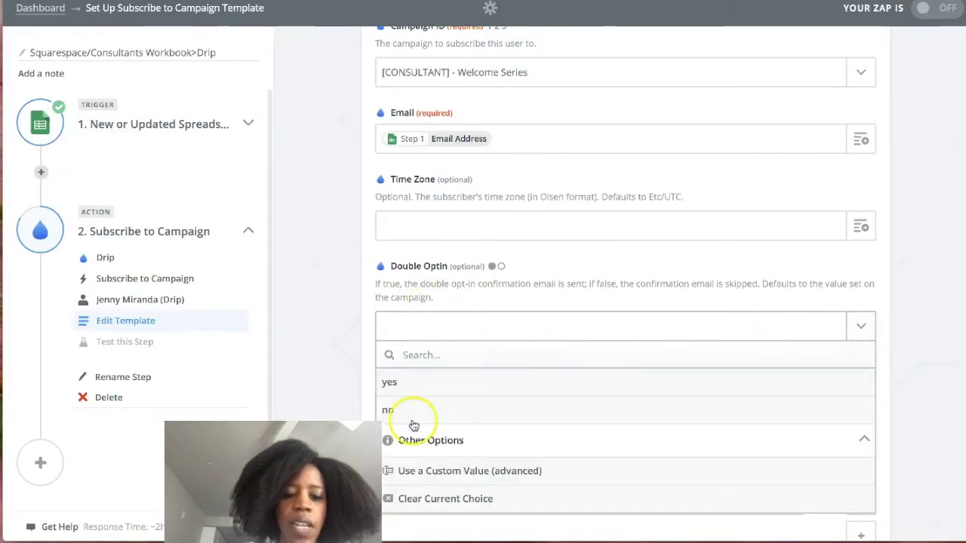
click(411, 409)
Tag new subscribers squarespace_consultant_workbook and bring up Drip's Subscribers page.
scroll(470, 333, down, 1)
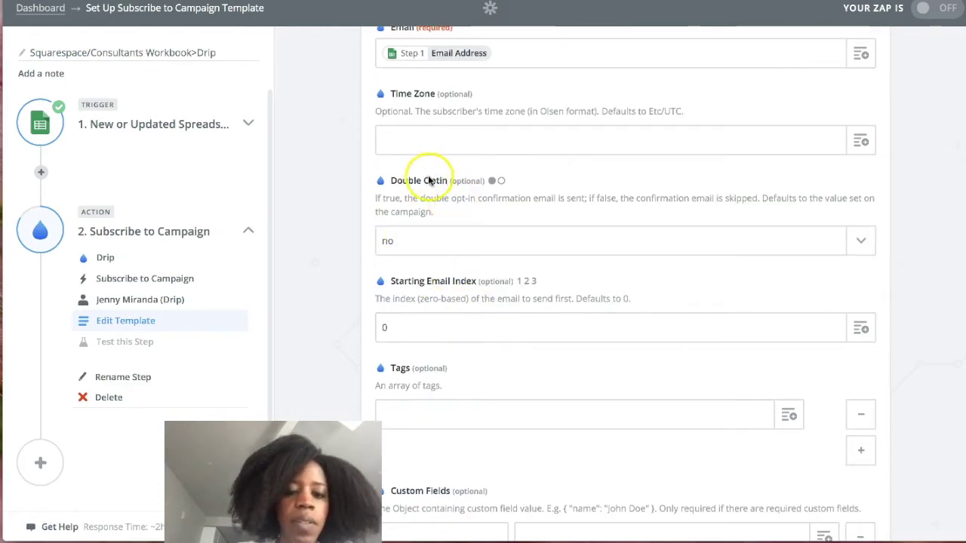
scroll(431, 283, down, 1)
scroll(436, 364, down, 3)
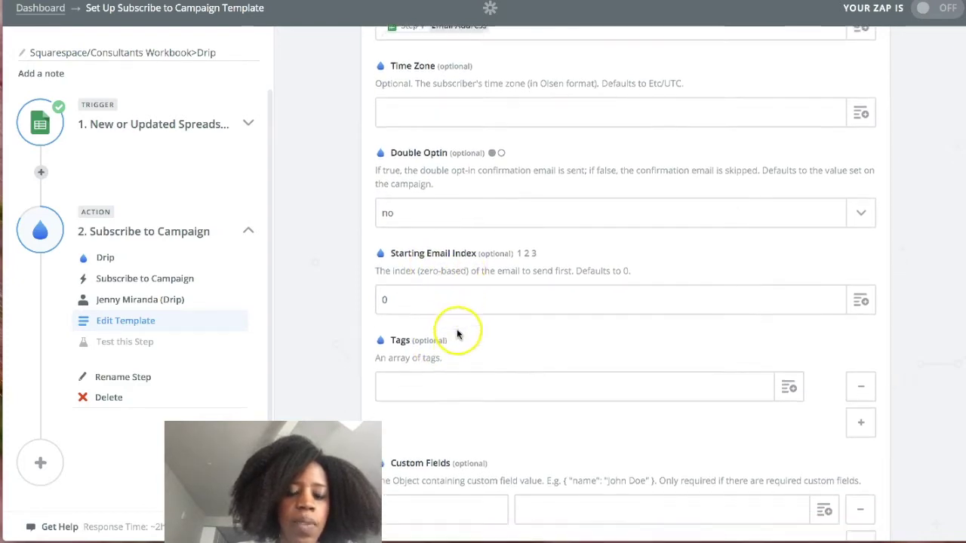
scroll(456, 334, down, 2)
click(393, 362)
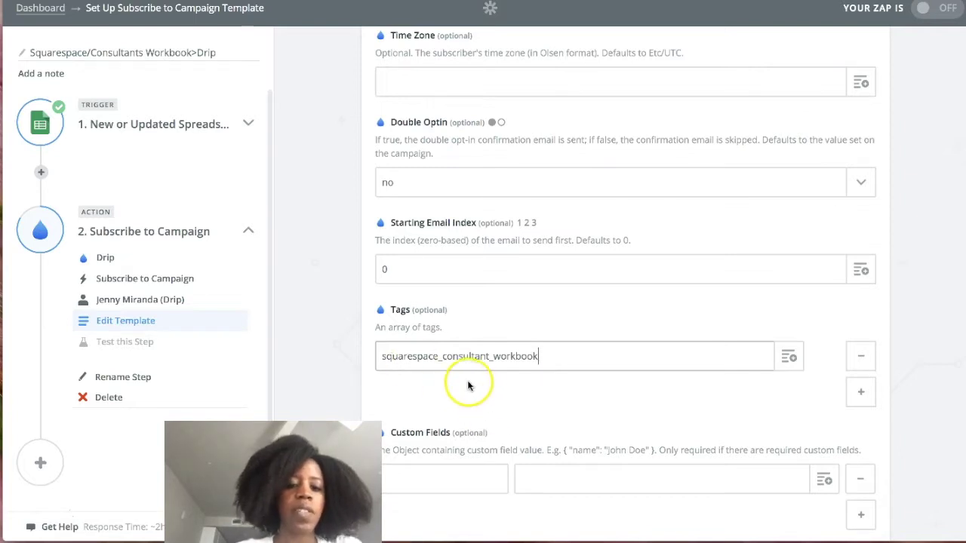
scroll(495, 372, down, 1)
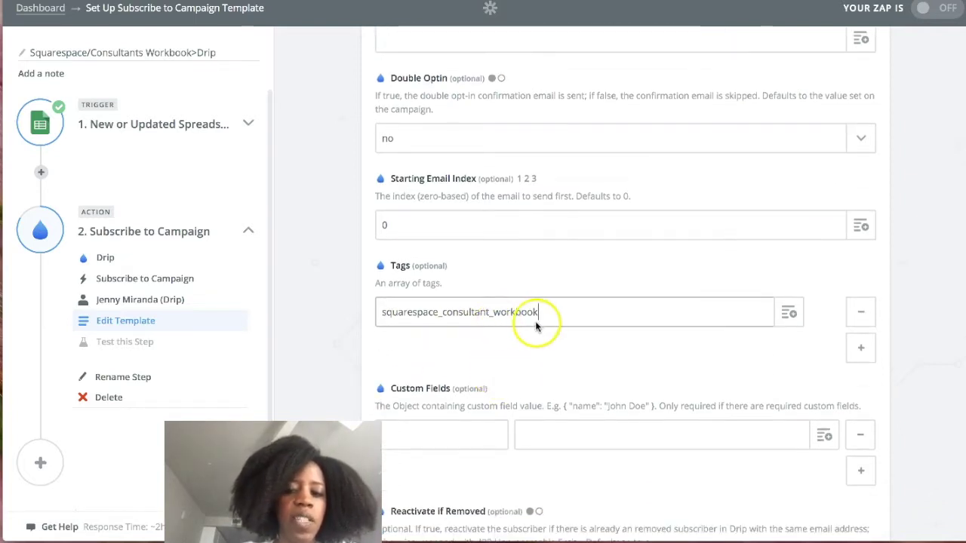
scroll(491, 369, down, 4)
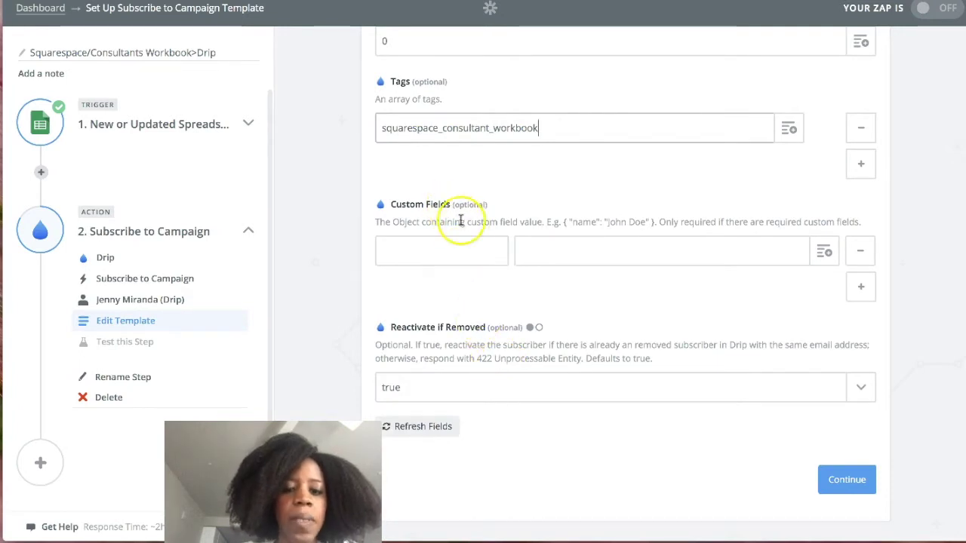
click(829, 0)
click(281, 14)
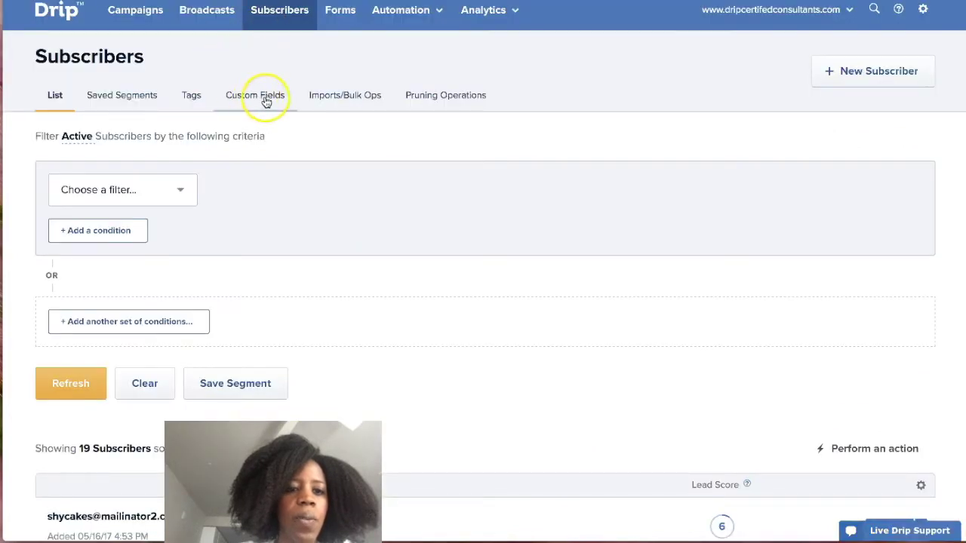
Open Drip's list of subscriber custom fields.
click(259, 100)
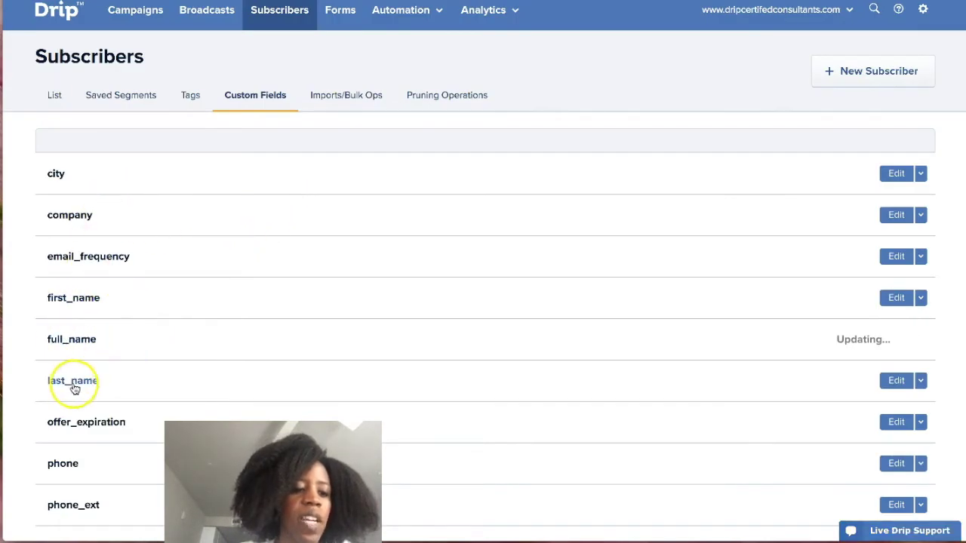
scroll(112, 339, down, 5)
scroll(125, 362, up, 5)
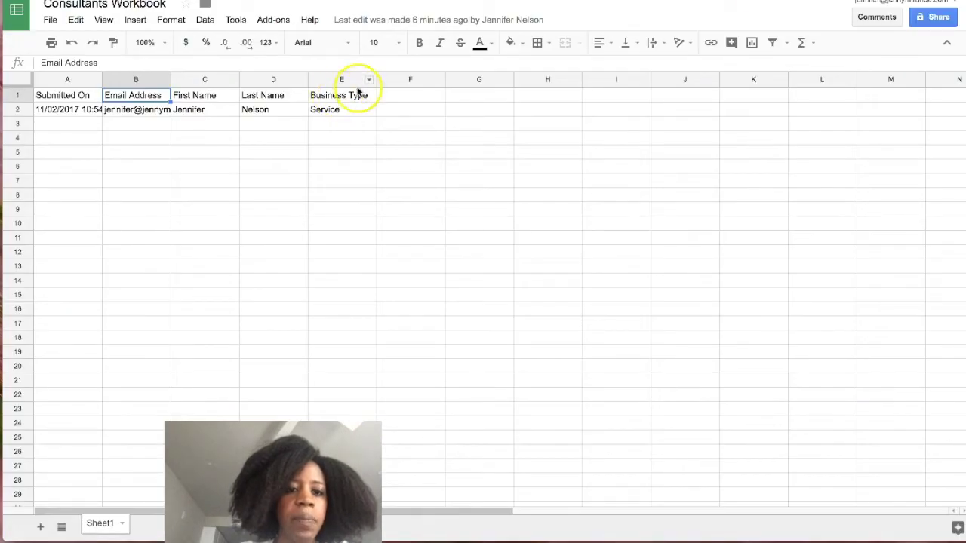
Compare the sheet's Email Address, First Name, Last Name and Business Type headers against Drip's custom fields.
drag(146, 98, 378, 102)
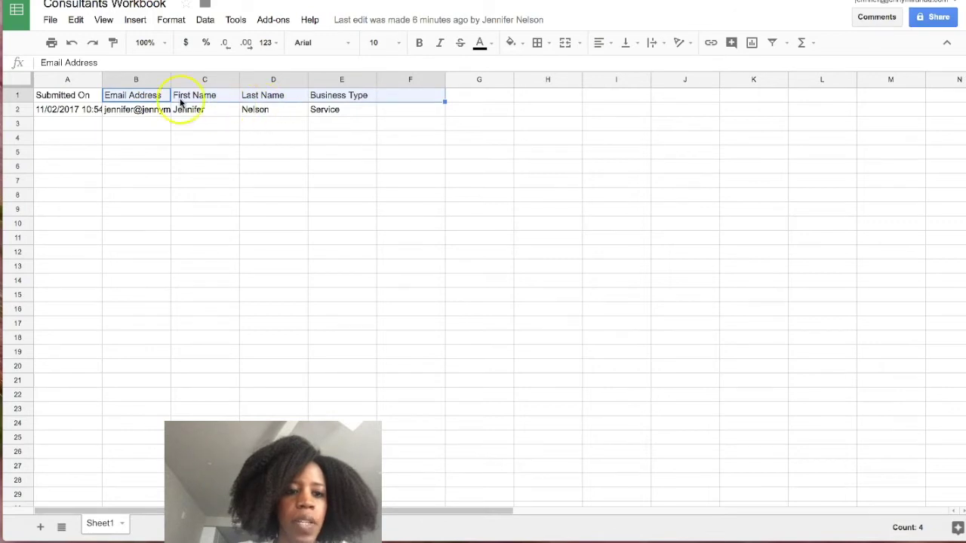
click(147, 96)
click(201, 98)
click(270, 96)
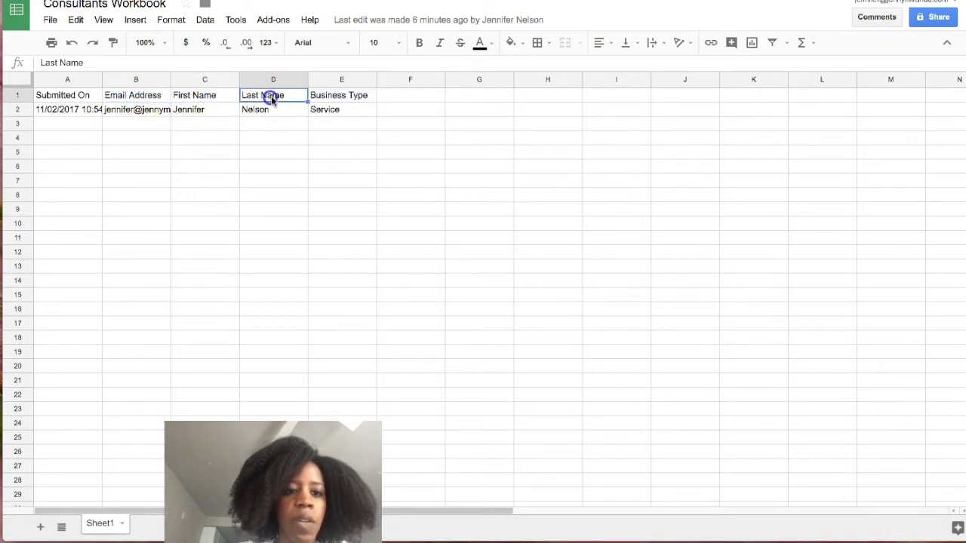
click(357, 98)
click(818, 2)
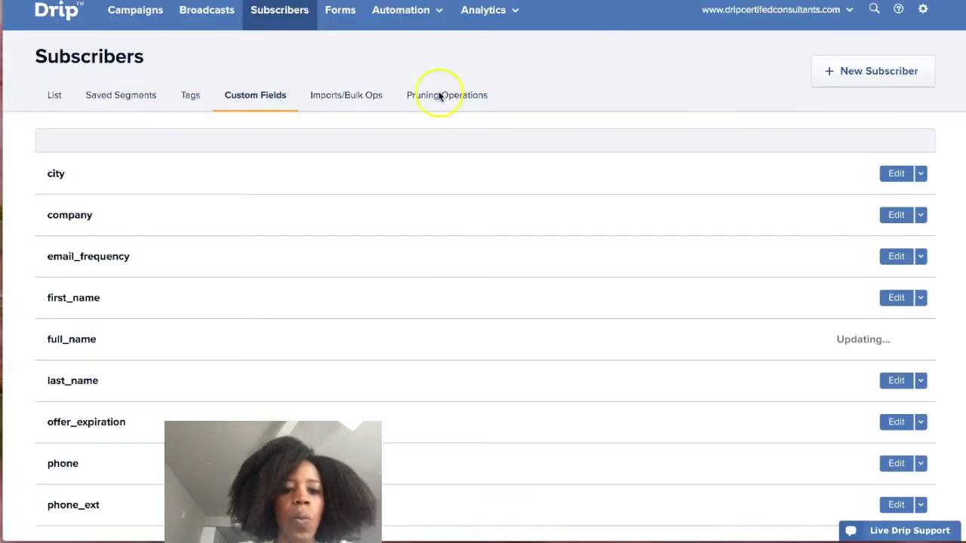
scroll(181, 279, down, 1)
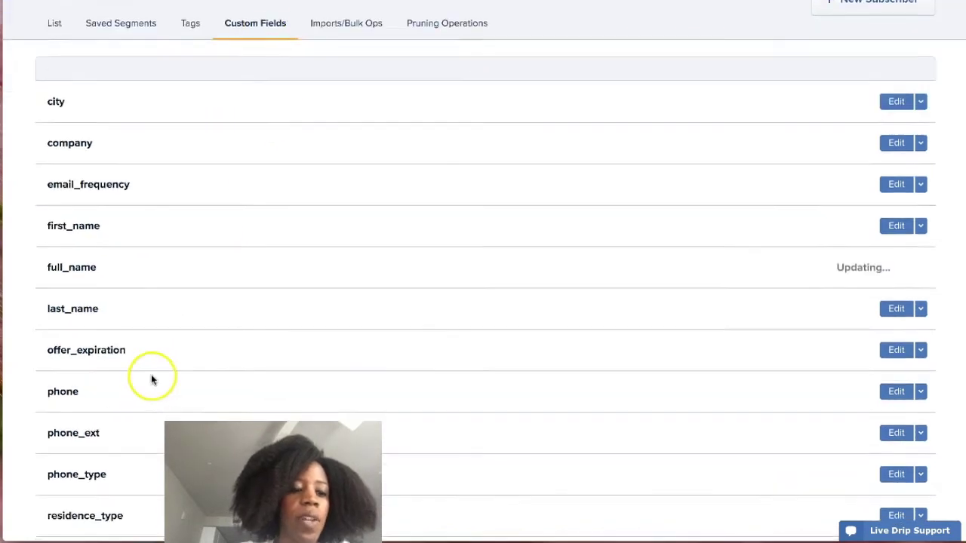
scroll(120, 388, down, 1)
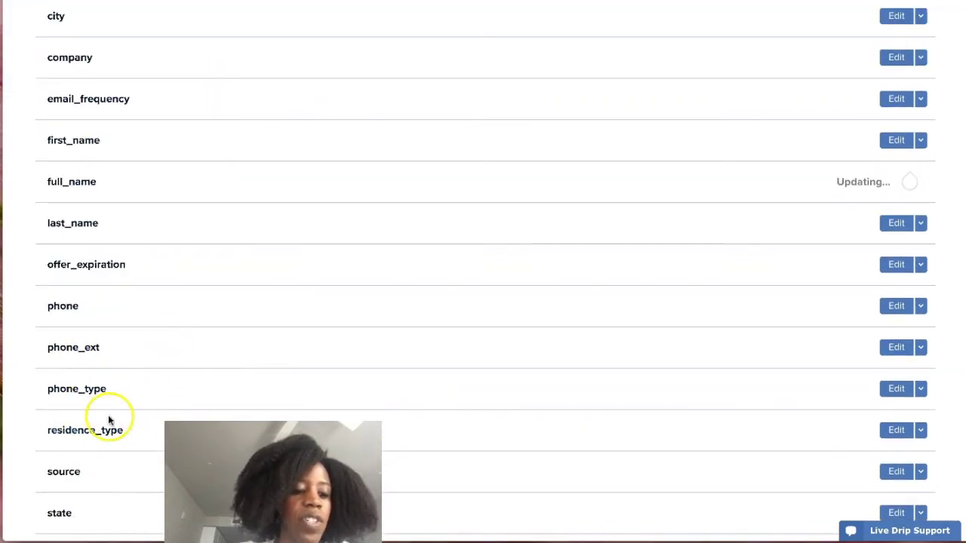
scroll(108, 413, down, 3)
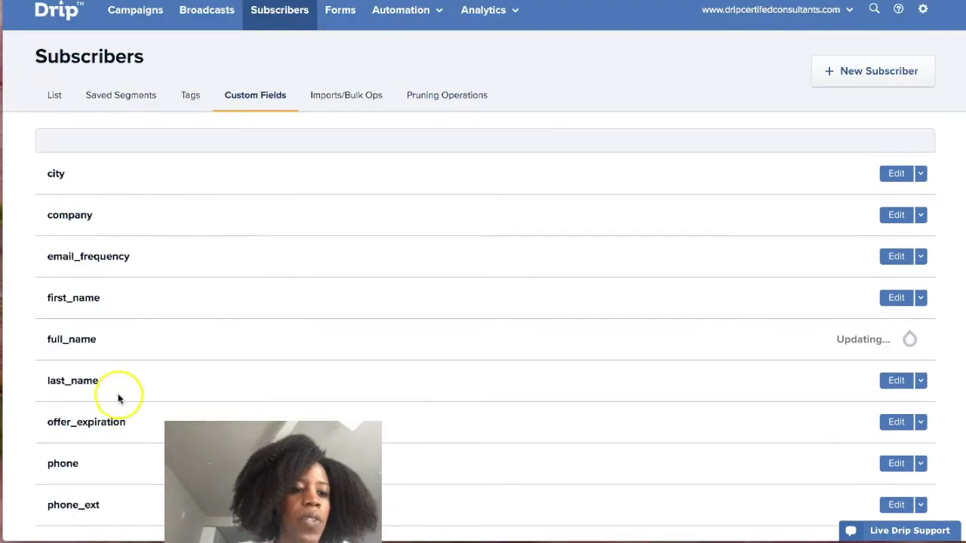
scroll(118, 319, down, 3)
scroll(117, 326, down, 2)
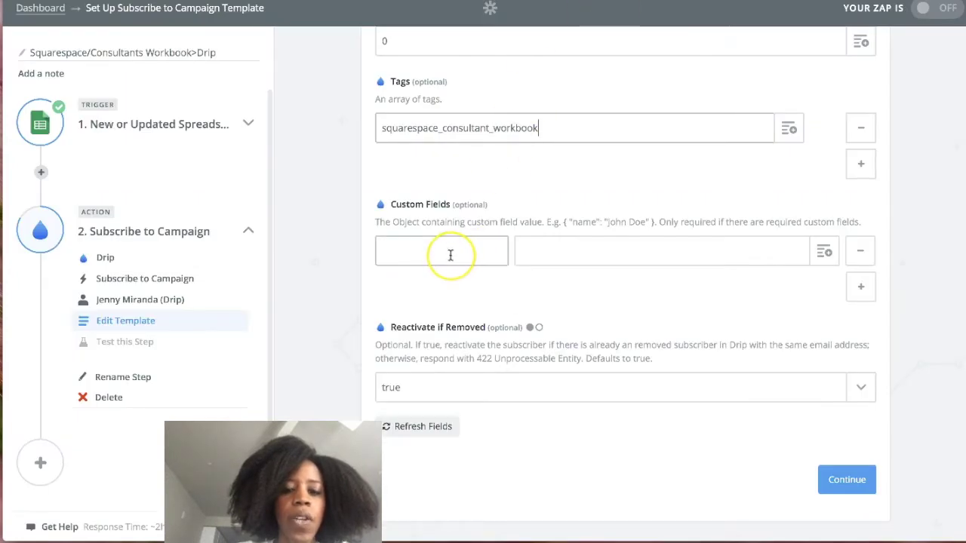
Enter first_name, copied from Drip's custom fields, as the custom field key.
click(450, 256)
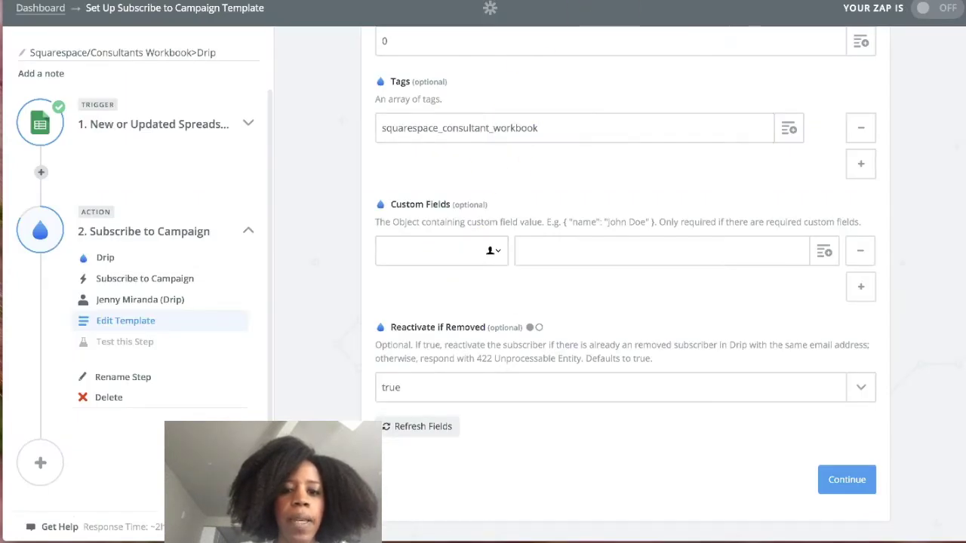
click(513, 2)
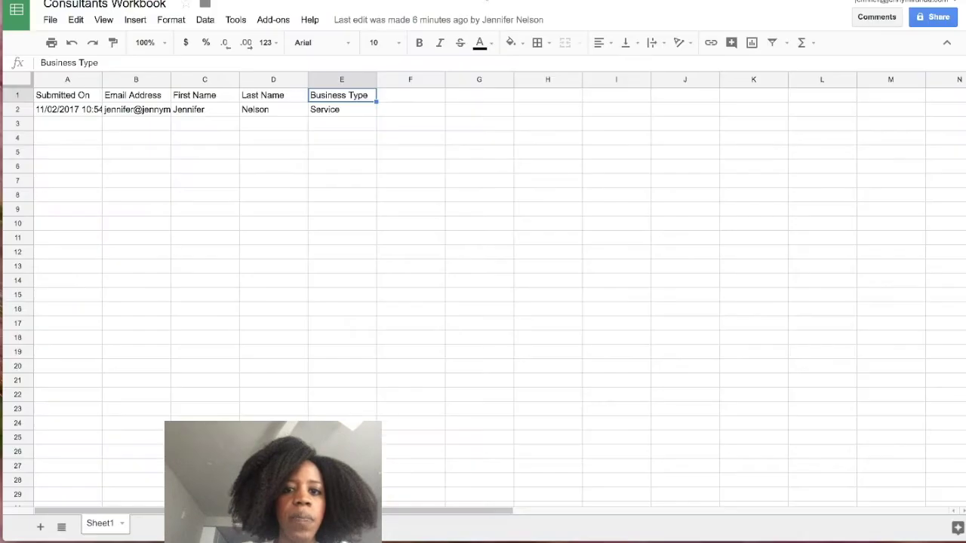
click(208, 99)
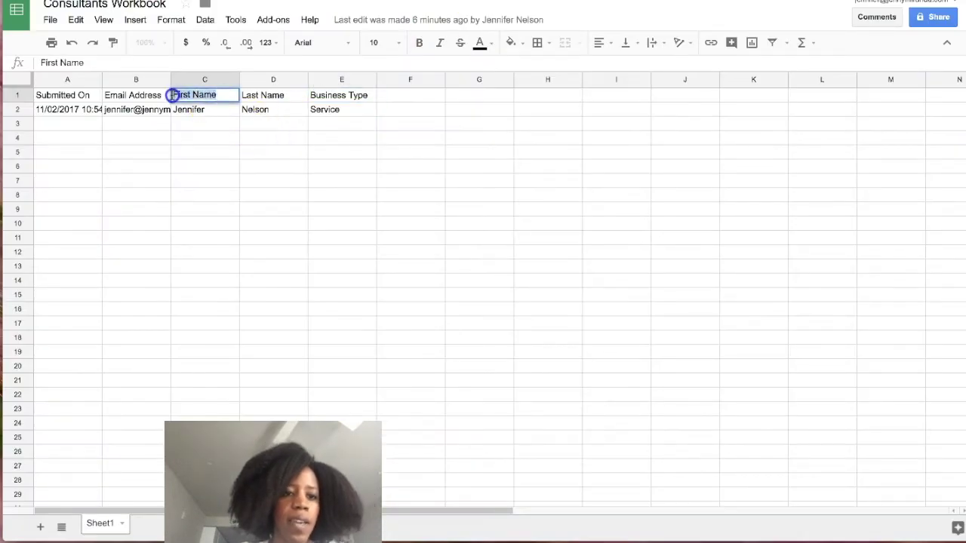
click(453, 1)
click(417, 257)
text(First Name)
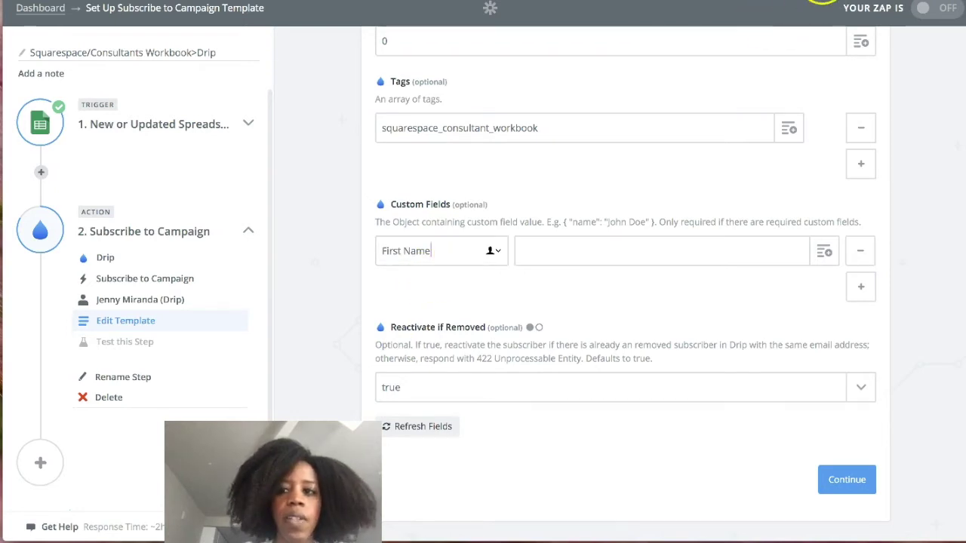
click(804, 2)
double_click(47, 299)
key(ctrl+c)
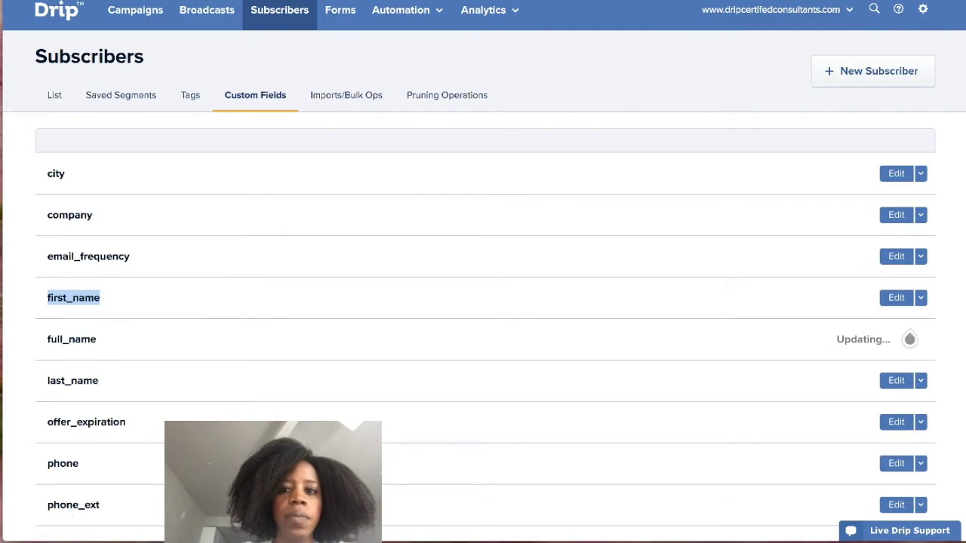
key(ctrl+Tab)
click(375, 249)
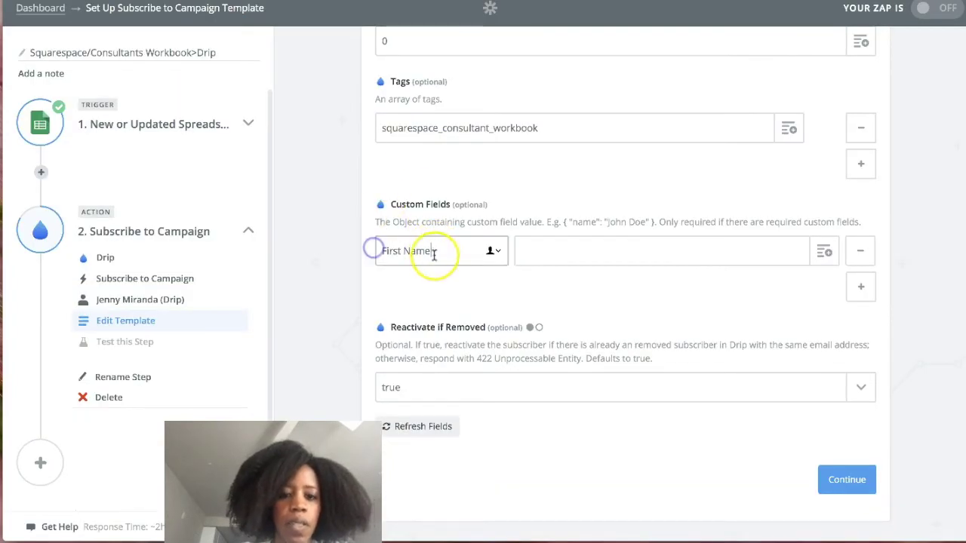
key(ctrl+v)
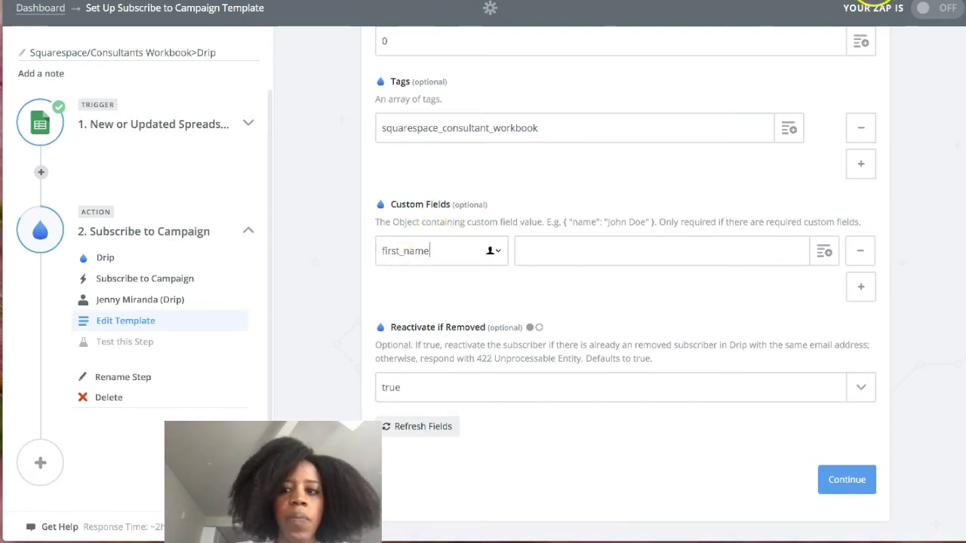
key(ctrl+Tab)
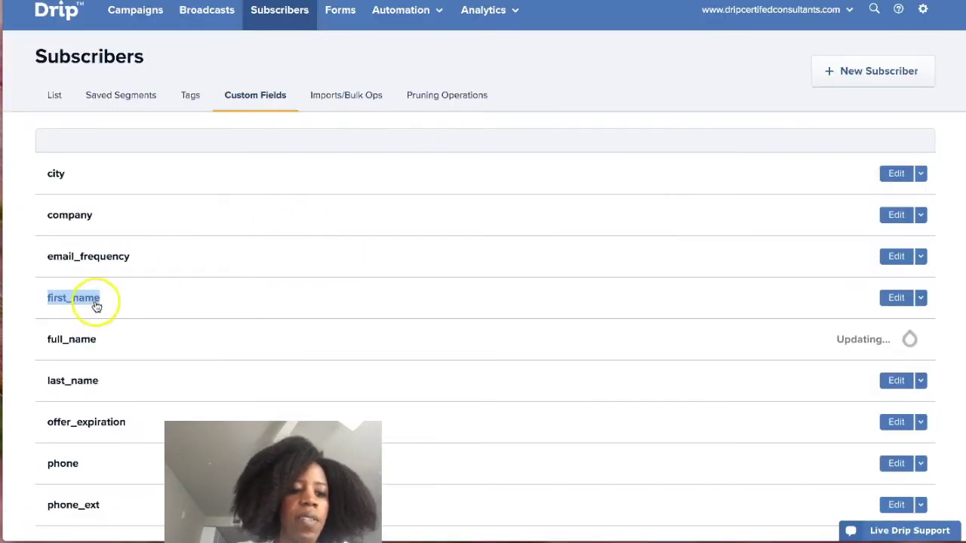
double_click(85, 302)
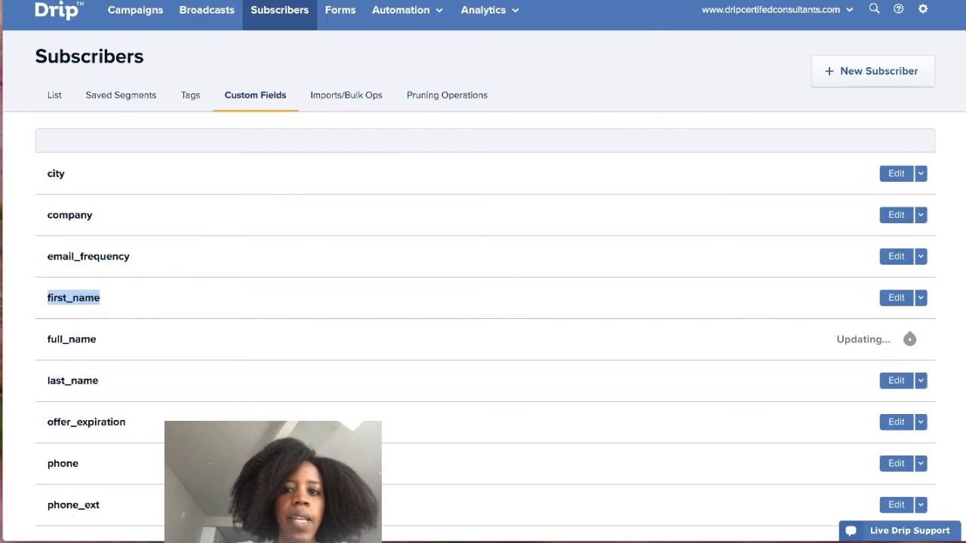
key(ctrl+Tab)
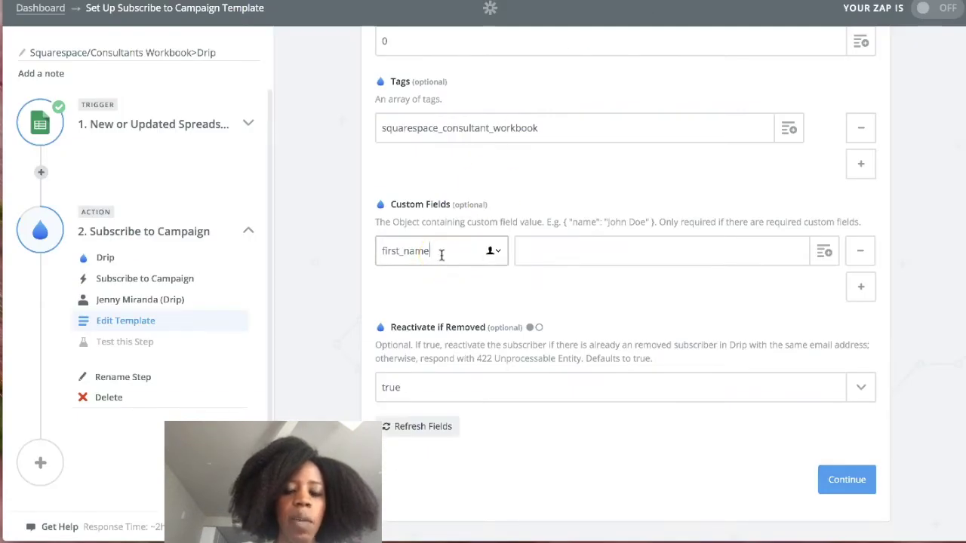
Map first_name's value to Step 1 First Name and add another custom field row.
click(526, 250)
click(399, 250)
click(657, 252)
click(833, 260)
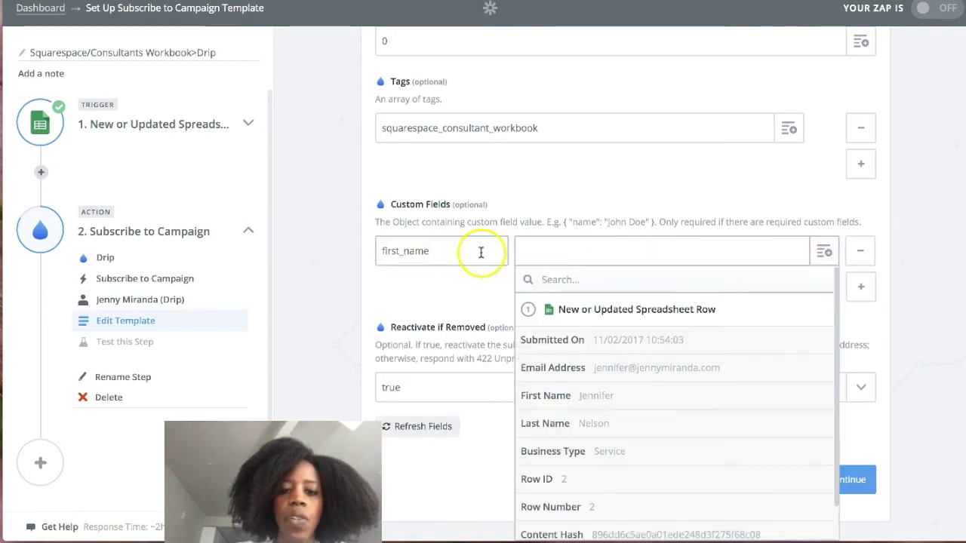
click(604, 404)
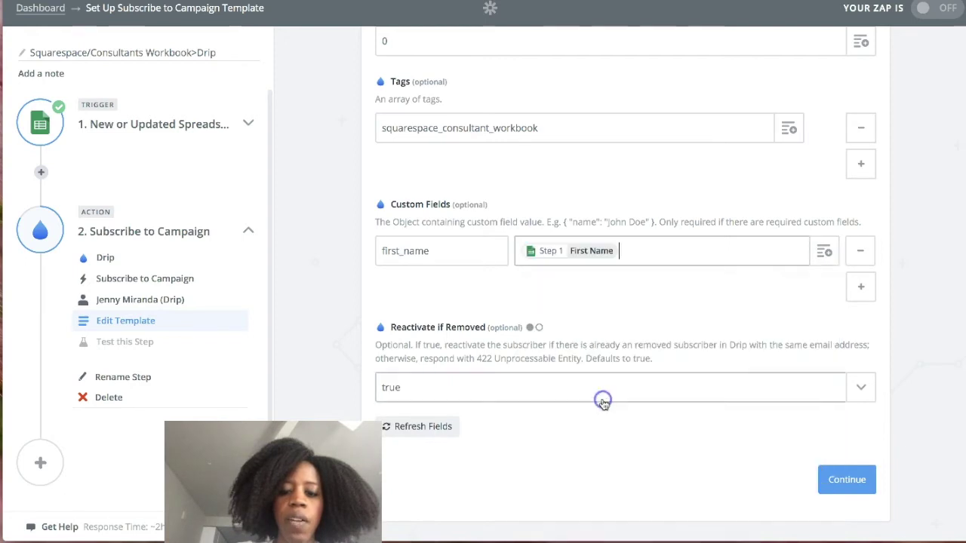
click(860, 286)
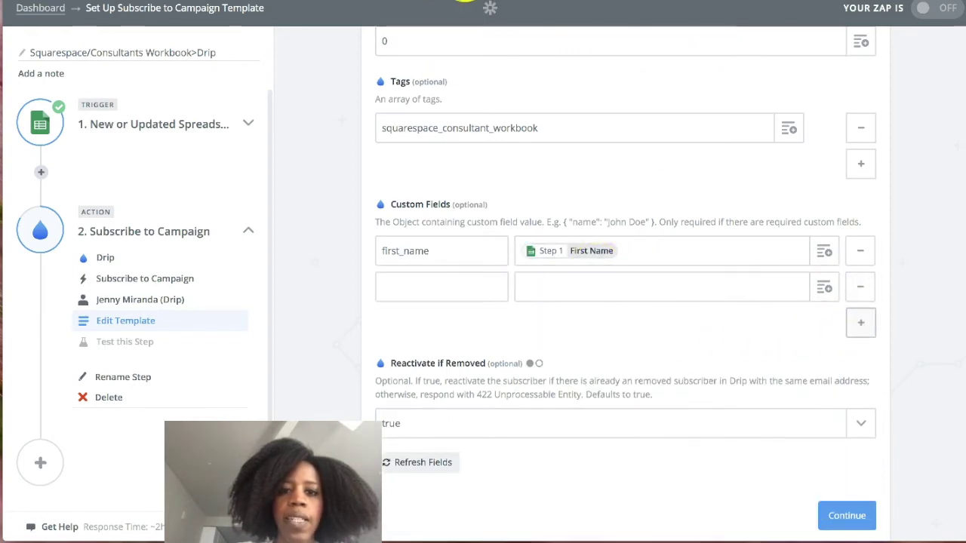
Map the Drip custom field last_name to the sheet's Step 1 Last Name.
click(445, 4)
click(285, 100)
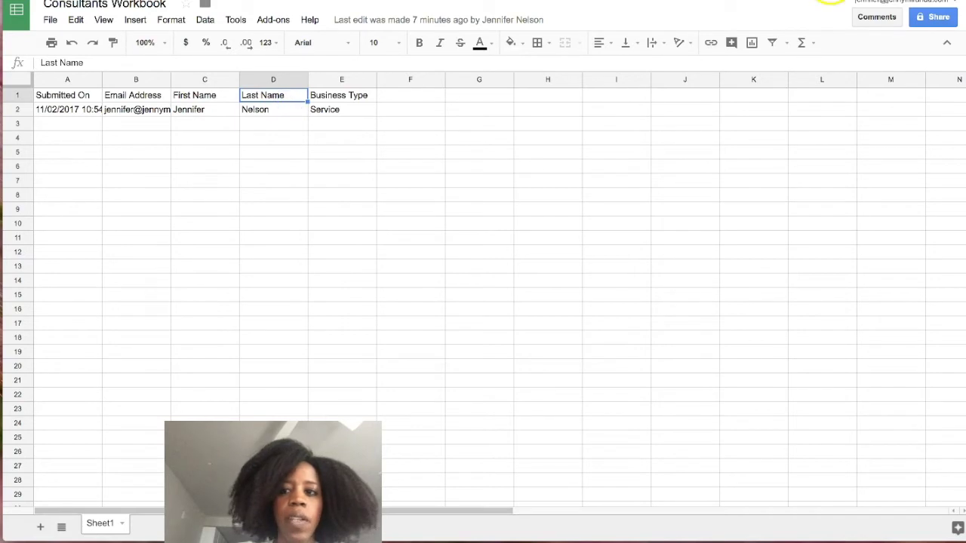
click(831, 0)
drag(104, 384, 67, 382)
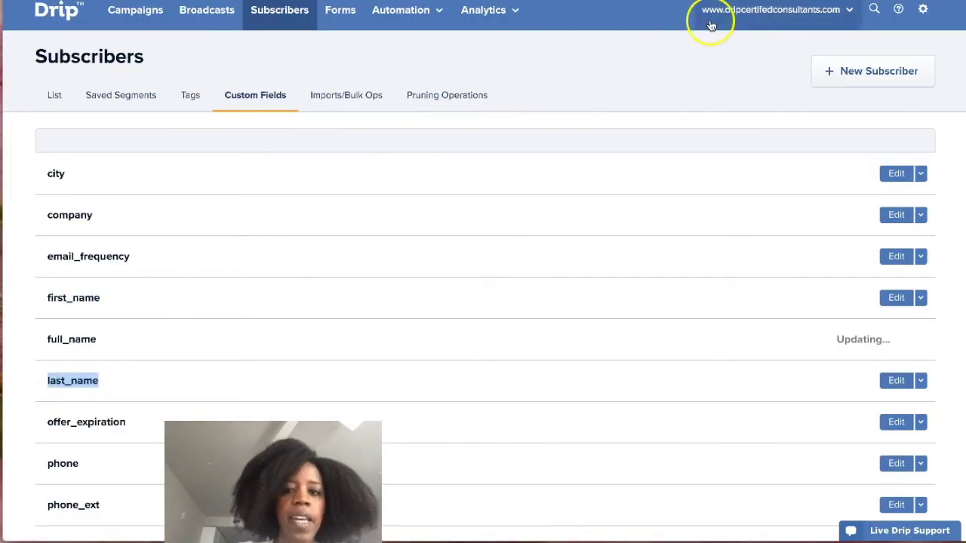
click(683, 1)
click(473, 284)
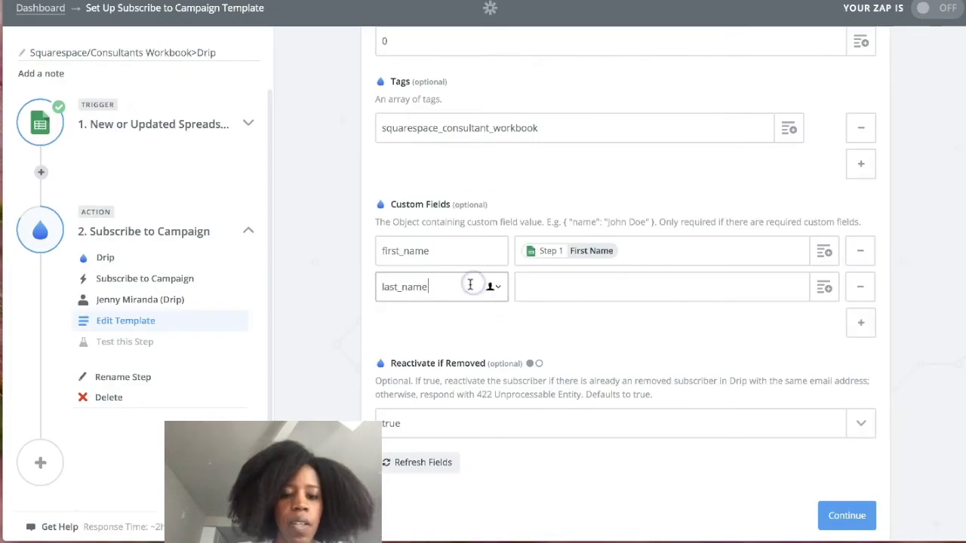
click(707, 285)
click(821, 287)
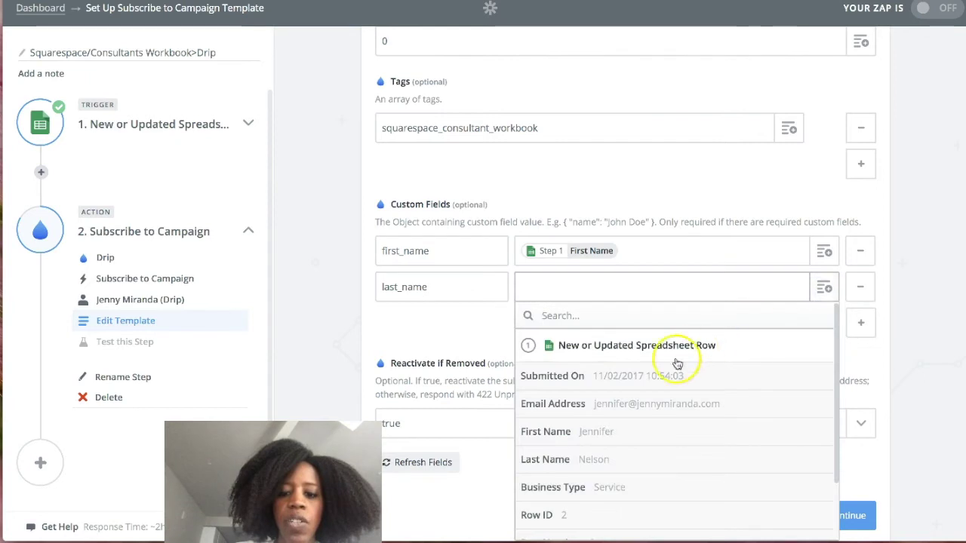
click(581, 460)
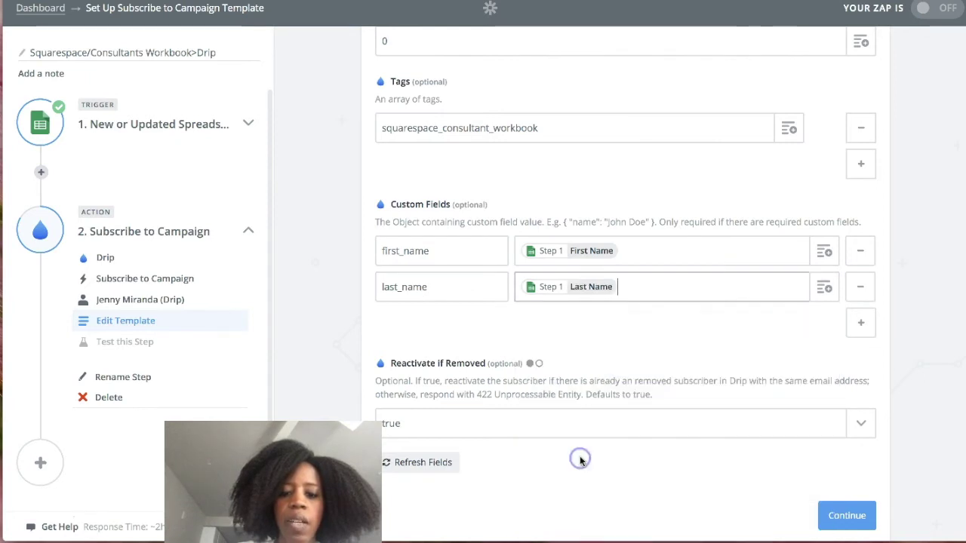
Add a business_type custom field row mapped to the sheet's Step 1 Business Type.
click(860, 323)
click(457, 324)
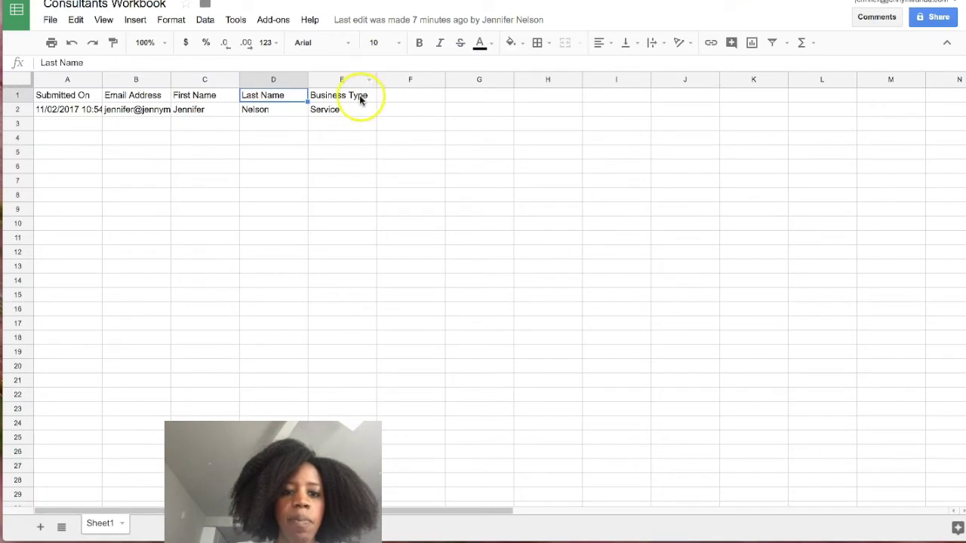
click(360, 99)
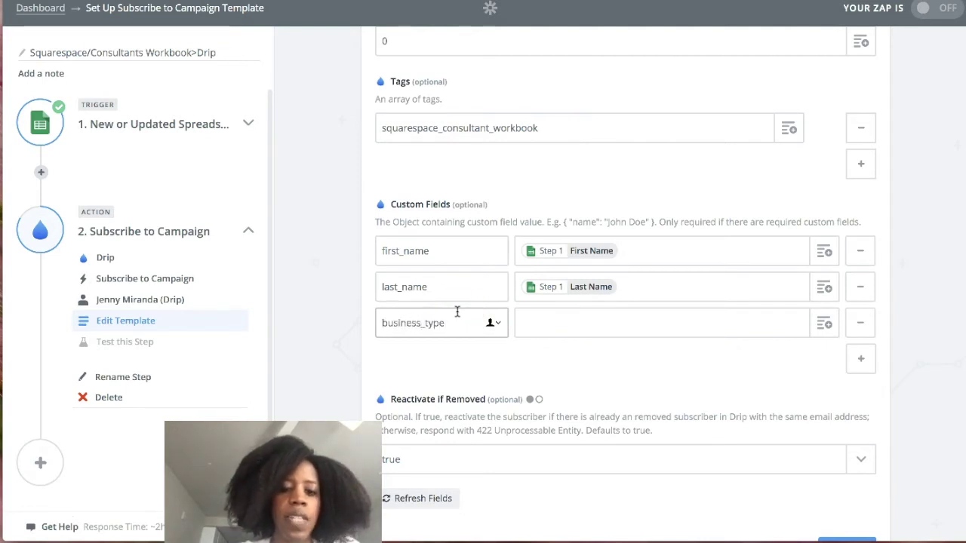
click(544, 322)
click(824, 323)
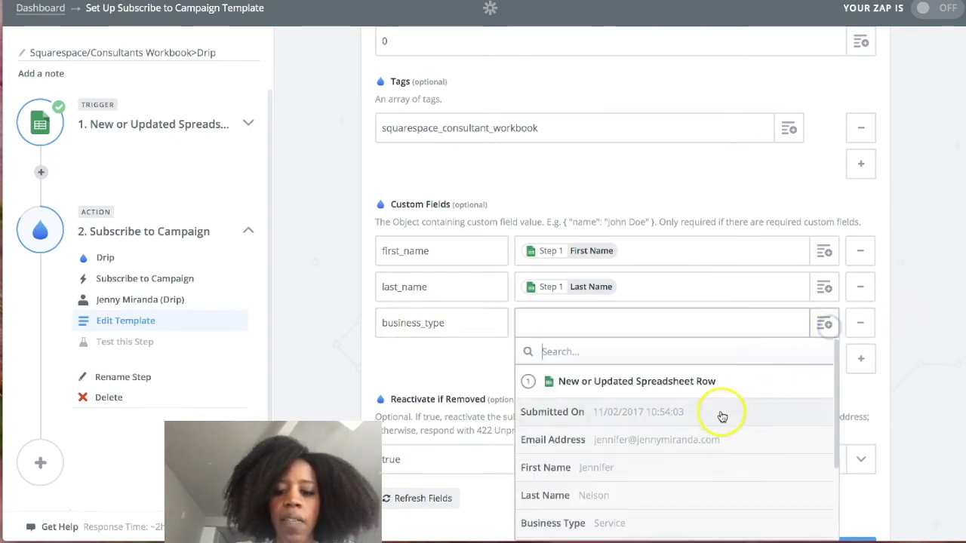
click(640, 522)
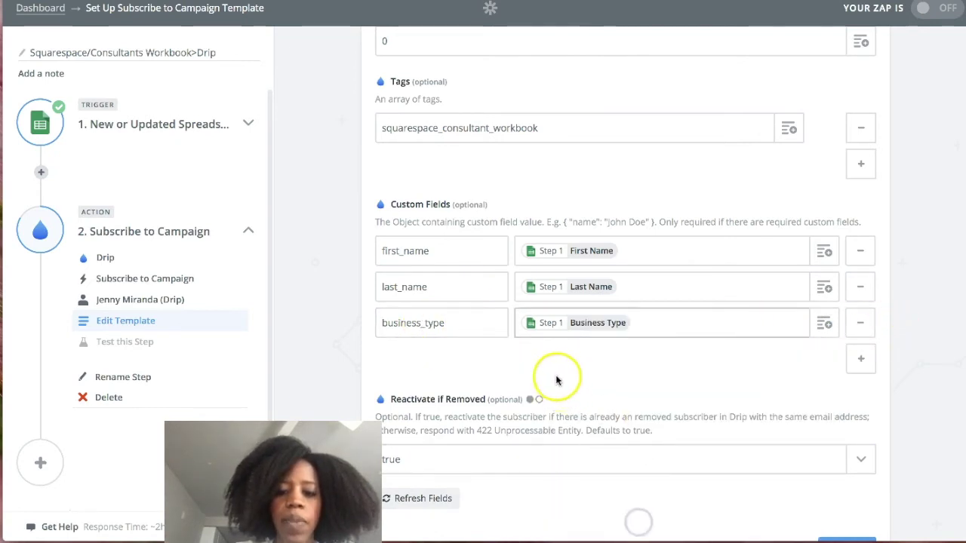
scroll(513, 351, down, 1)
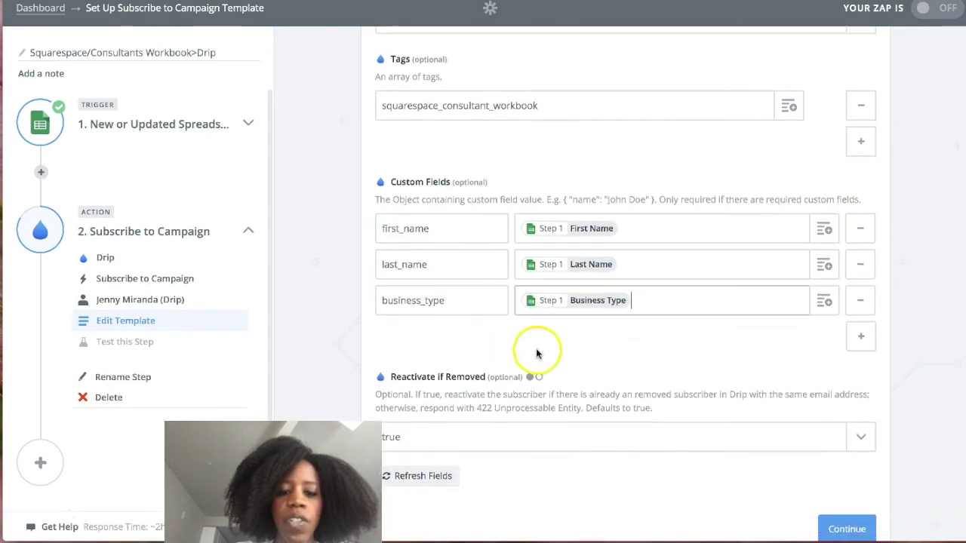
scroll(536, 353, down, 1)
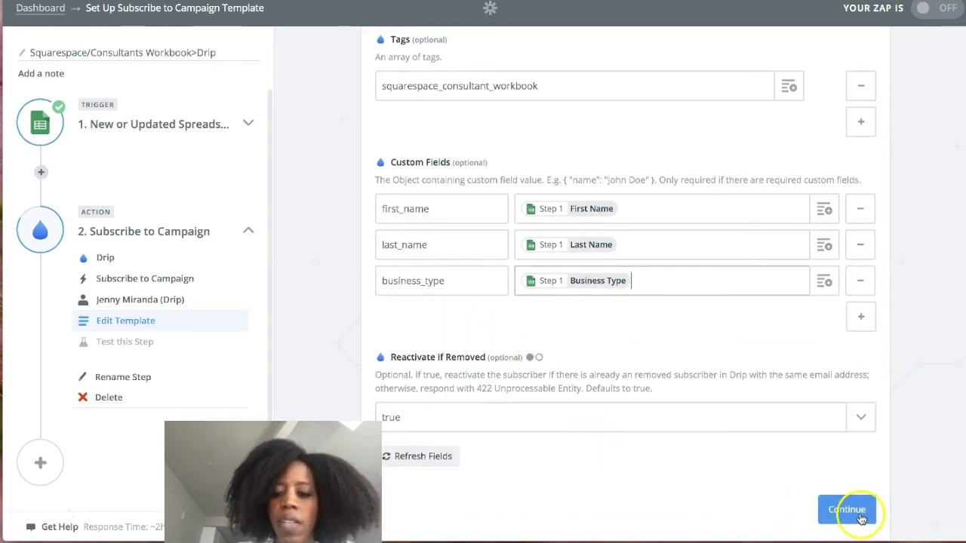
Send the test subscriber to Drip, finish the zap and toggle it on, triggering the $20 Starter upgrade prompt.
click(846, 510)
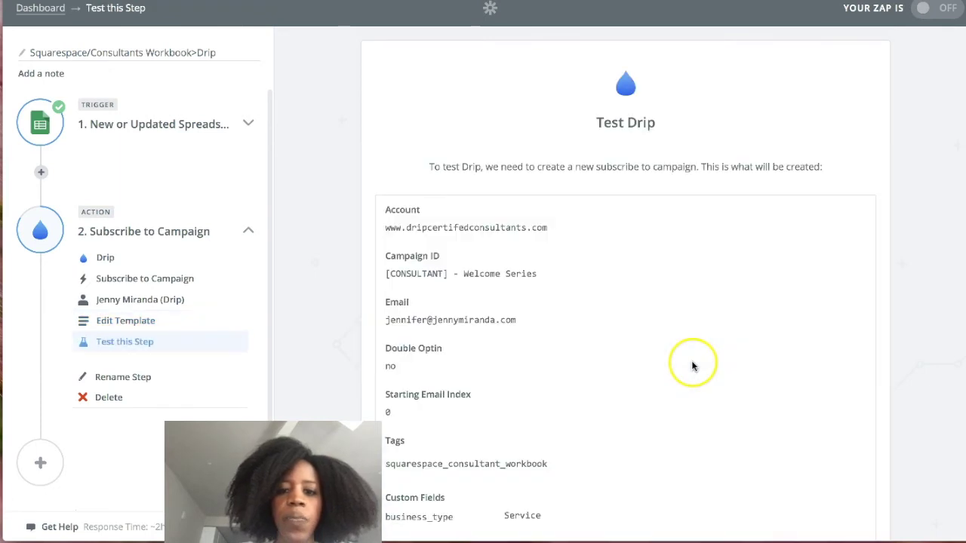
scroll(588, 430, down, 5)
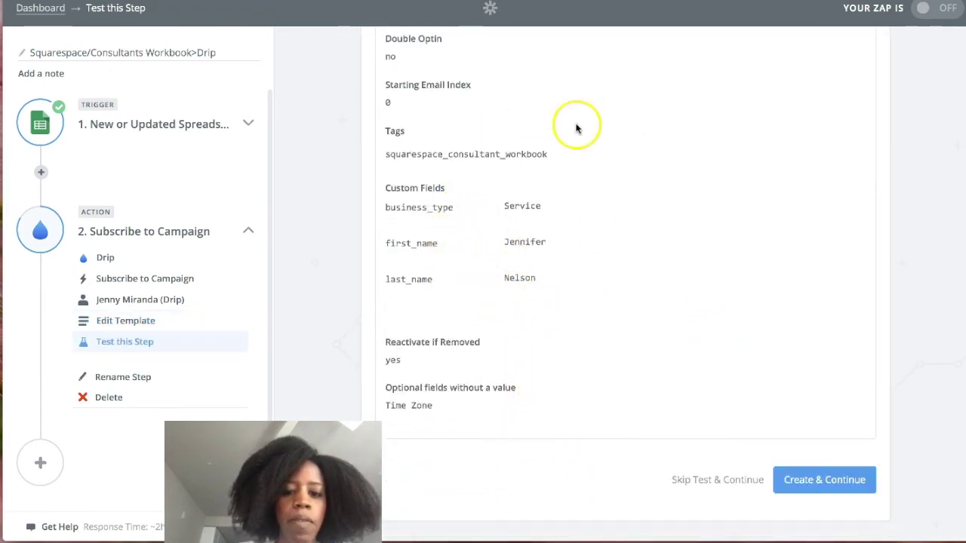
click(830, 481)
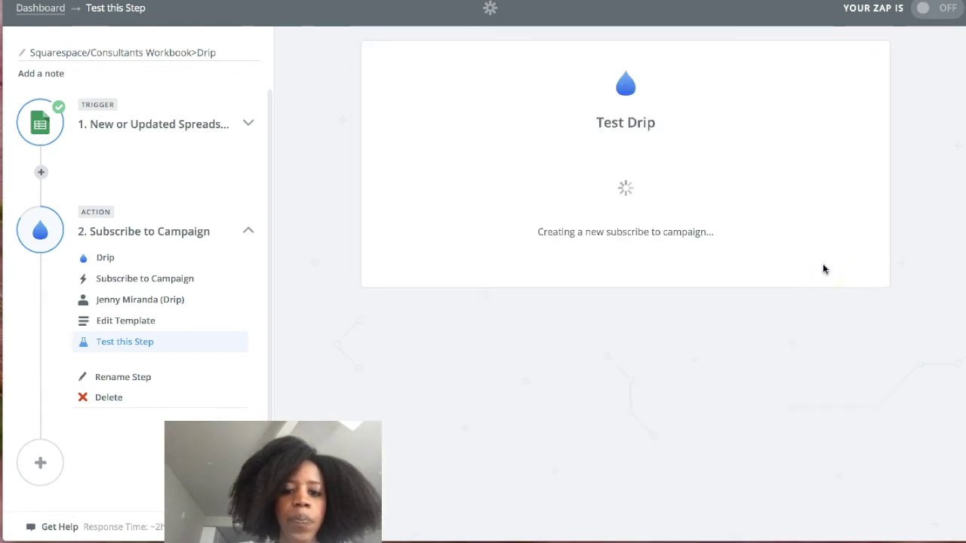
click(529, 160)
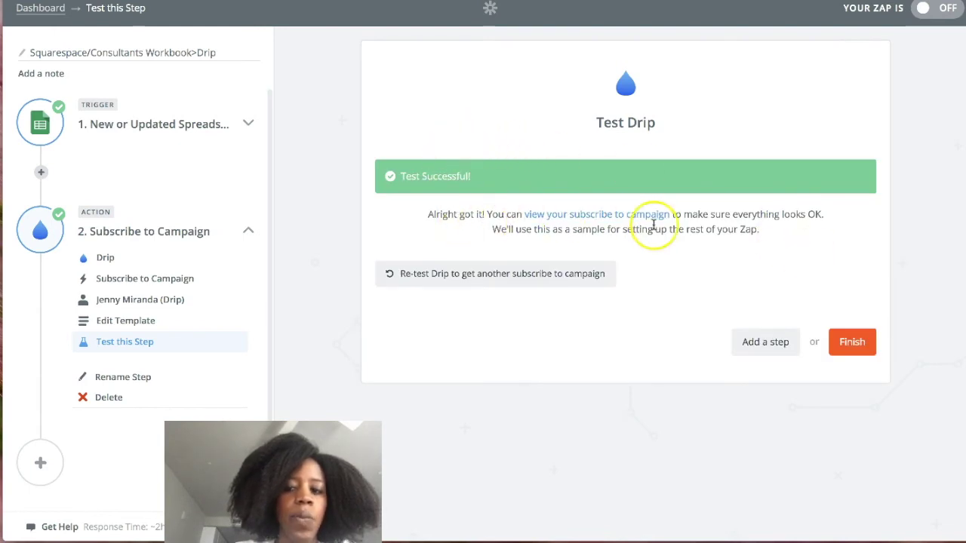
click(851, 343)
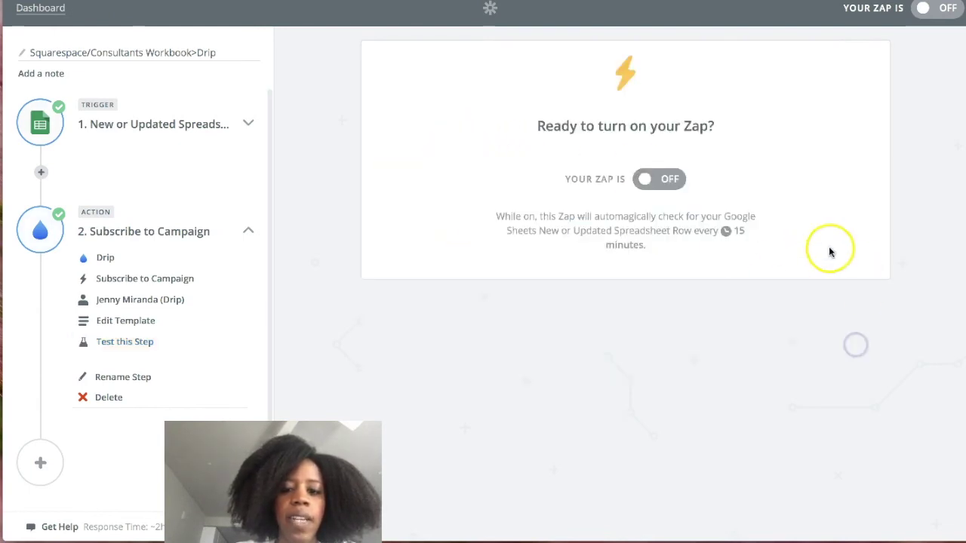
click(646, 179)
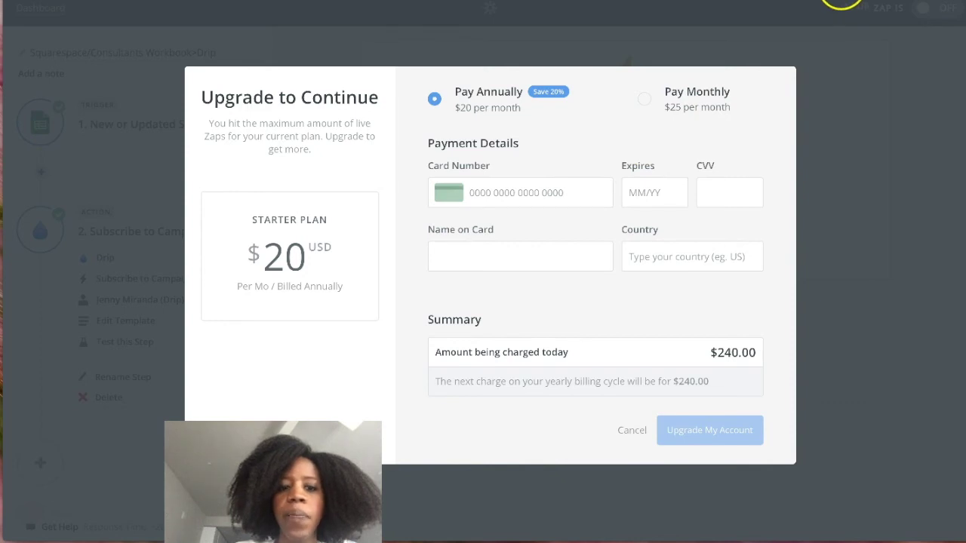
Open the test subscriber's record from Drip's Subscribers list.
click(881, 2)
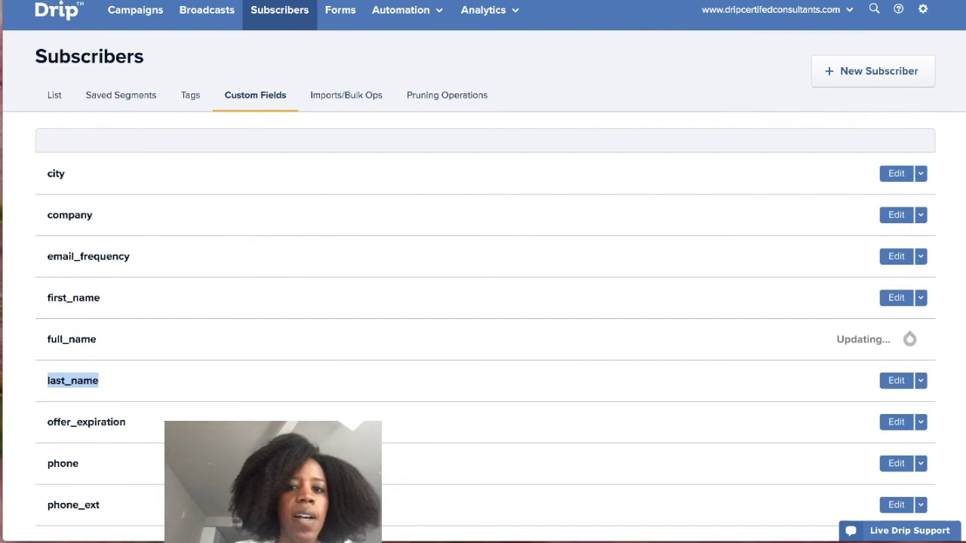
click(269, 17)
click(350, 155)
scroll(351, 156, down, 1)
scroll(351, 156, down, 3)
drag(189, 352, 43, 350)
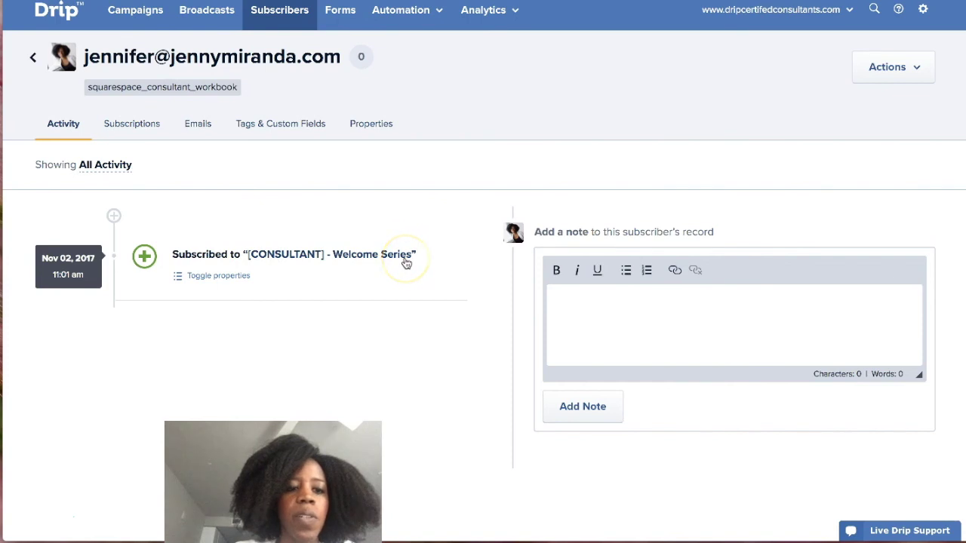
Confirm the Tags & Custom Fields show business_type Service plus first_name and last_name.
click(277, 123)
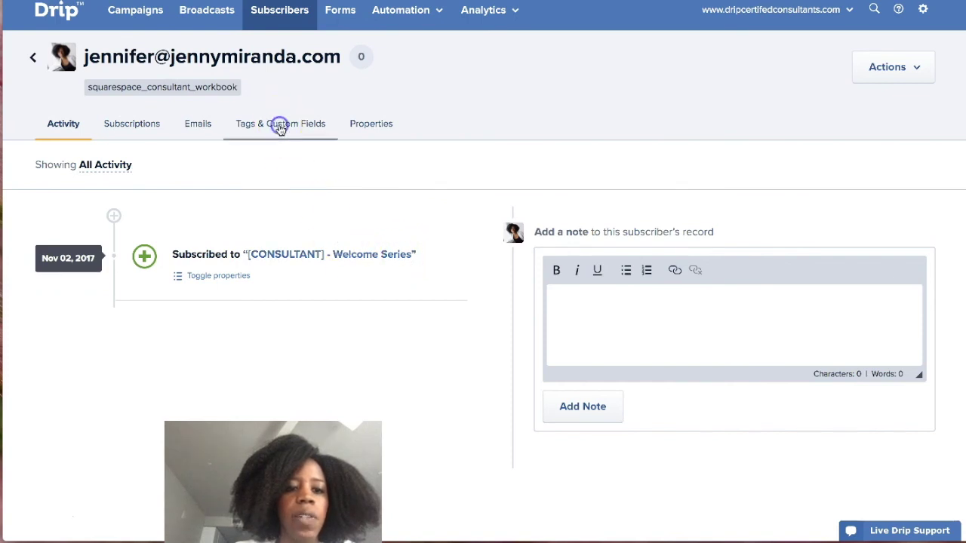
scroll(330, 237, down, 3)
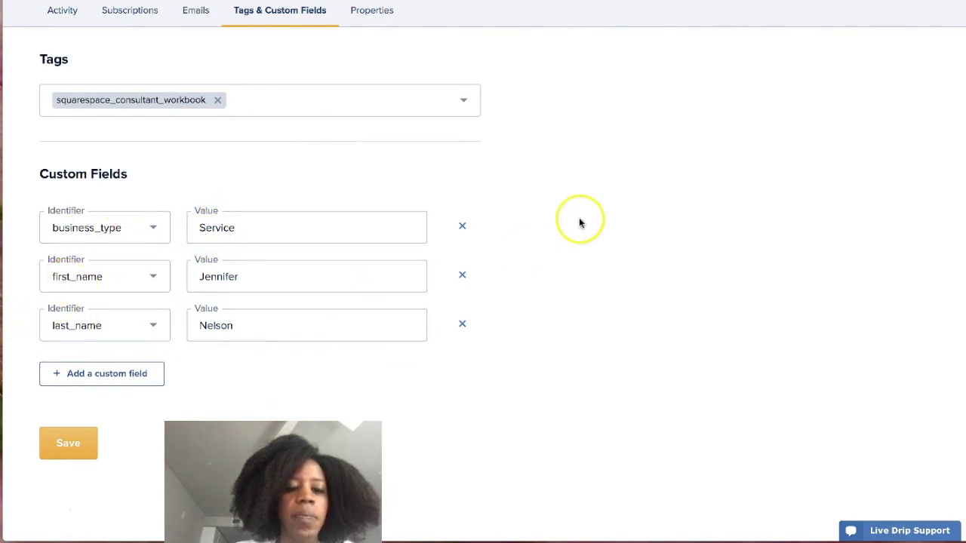
scroll(309, 305, up, 1)
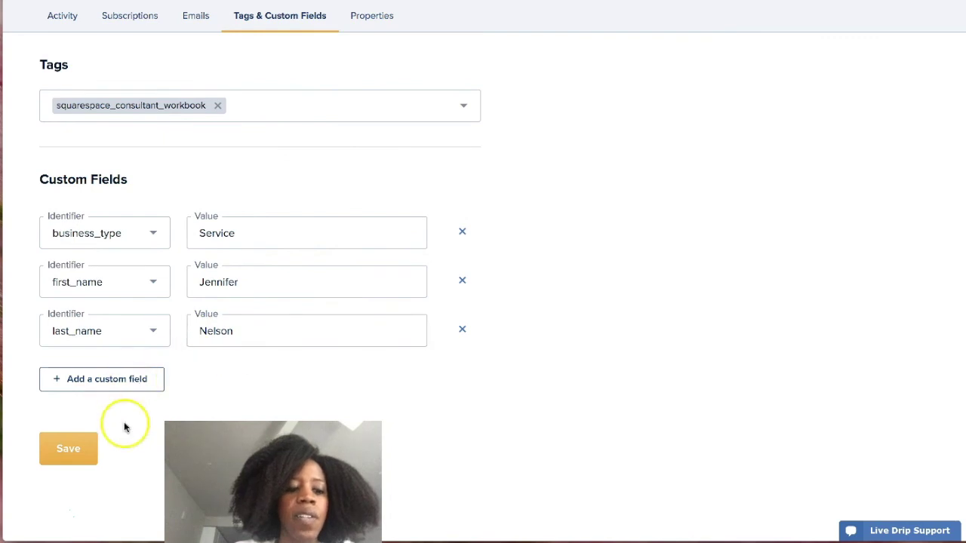